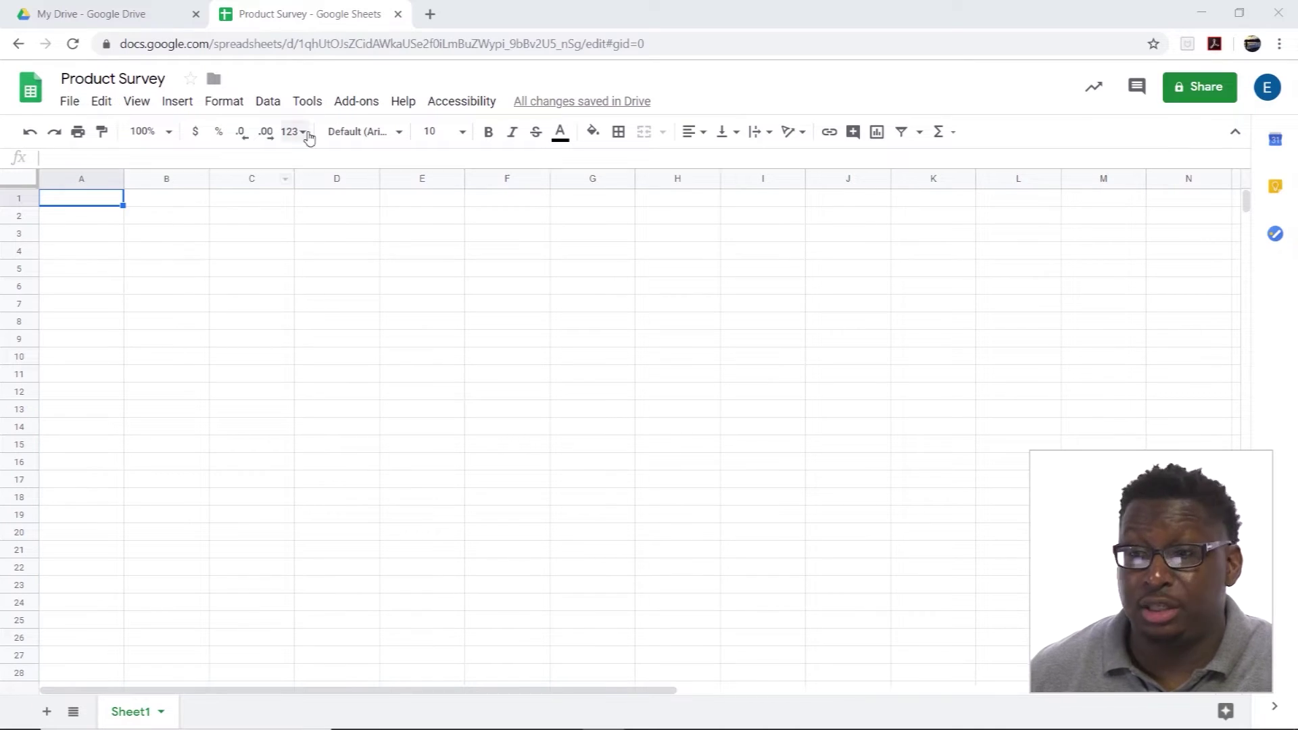
# - Create a form linked to the Product Survey spreadsheet via Tools and open it for editing
pyautogui.click(307, 101)
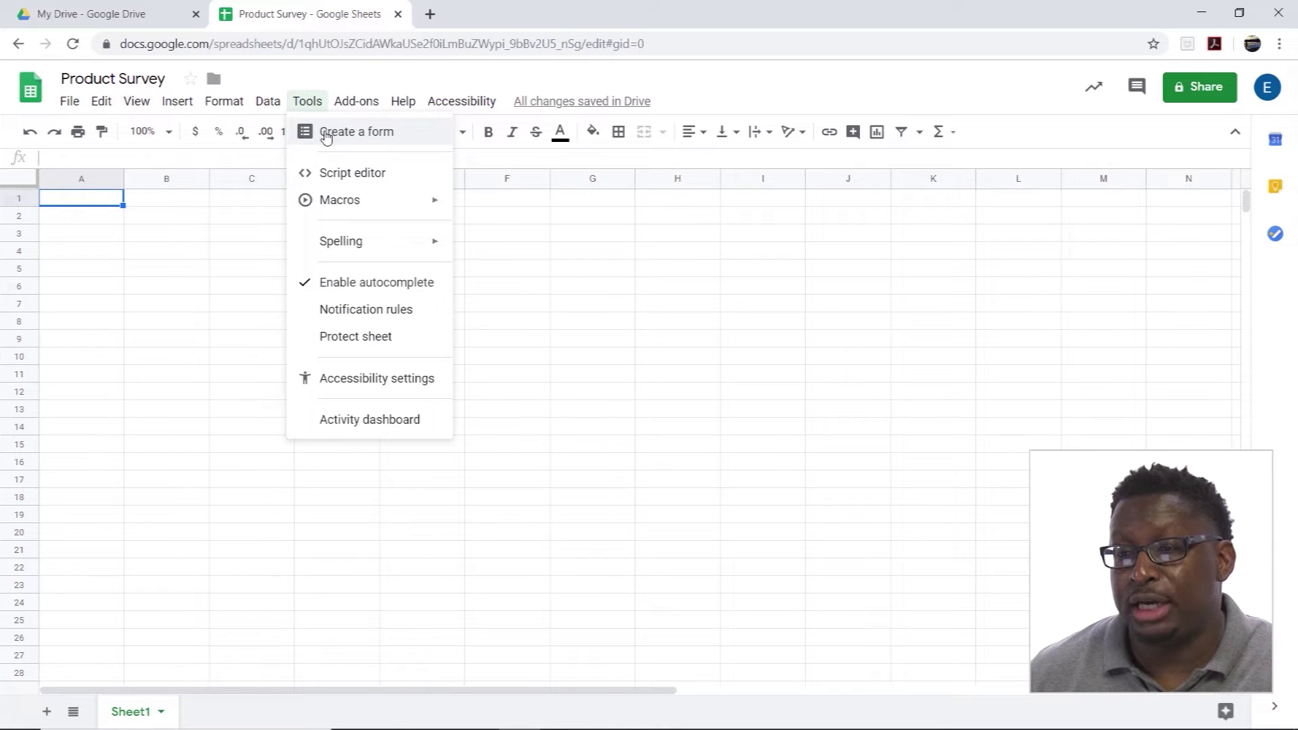
pyautogui.click(325, 133)
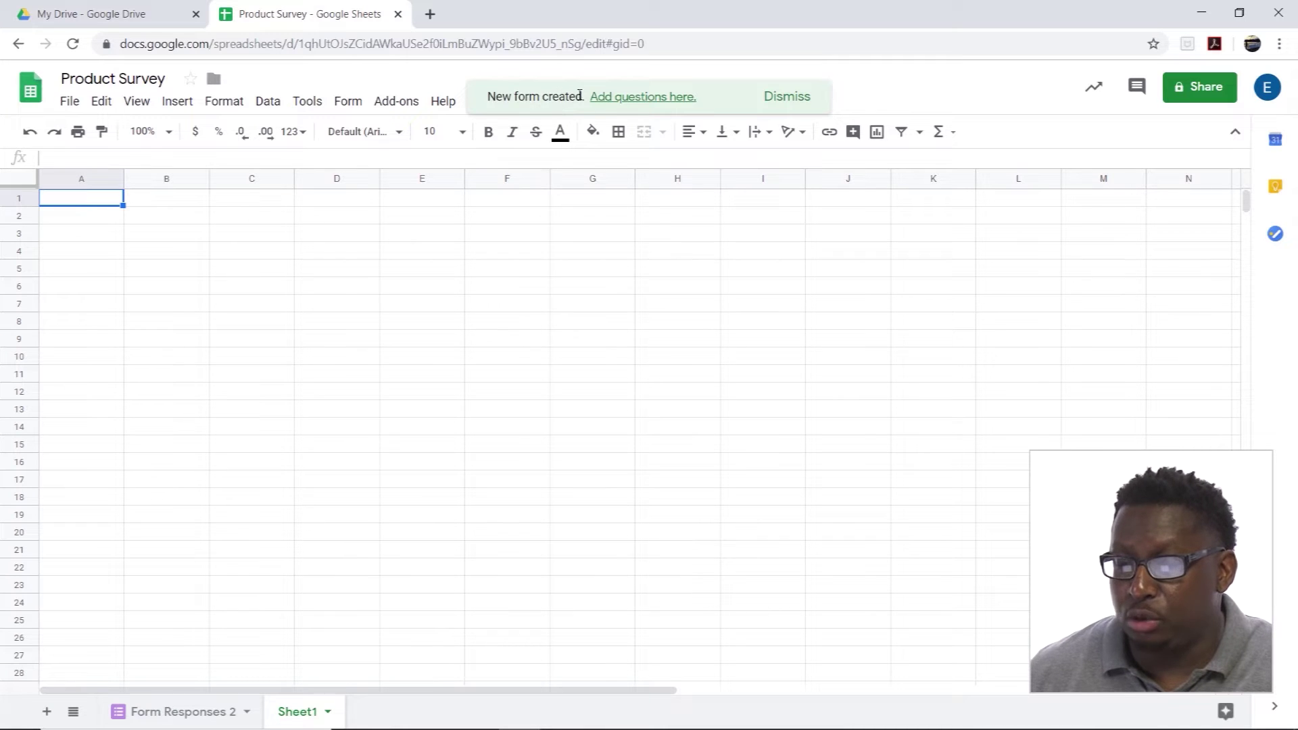
pyautogui.click(631, 99)
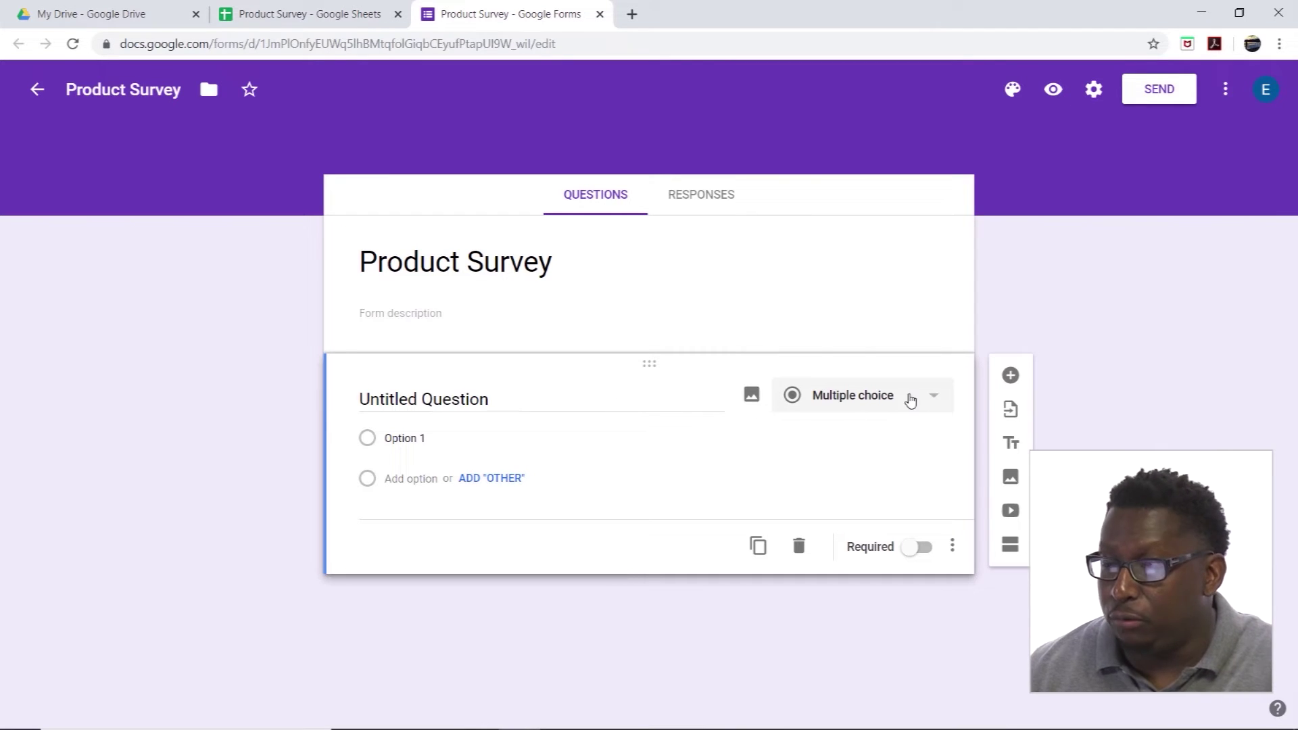
# - Title the first question 'Which product did you purchase?'
pyautogui.click(564, 403)
pyautogui.write('WHich')
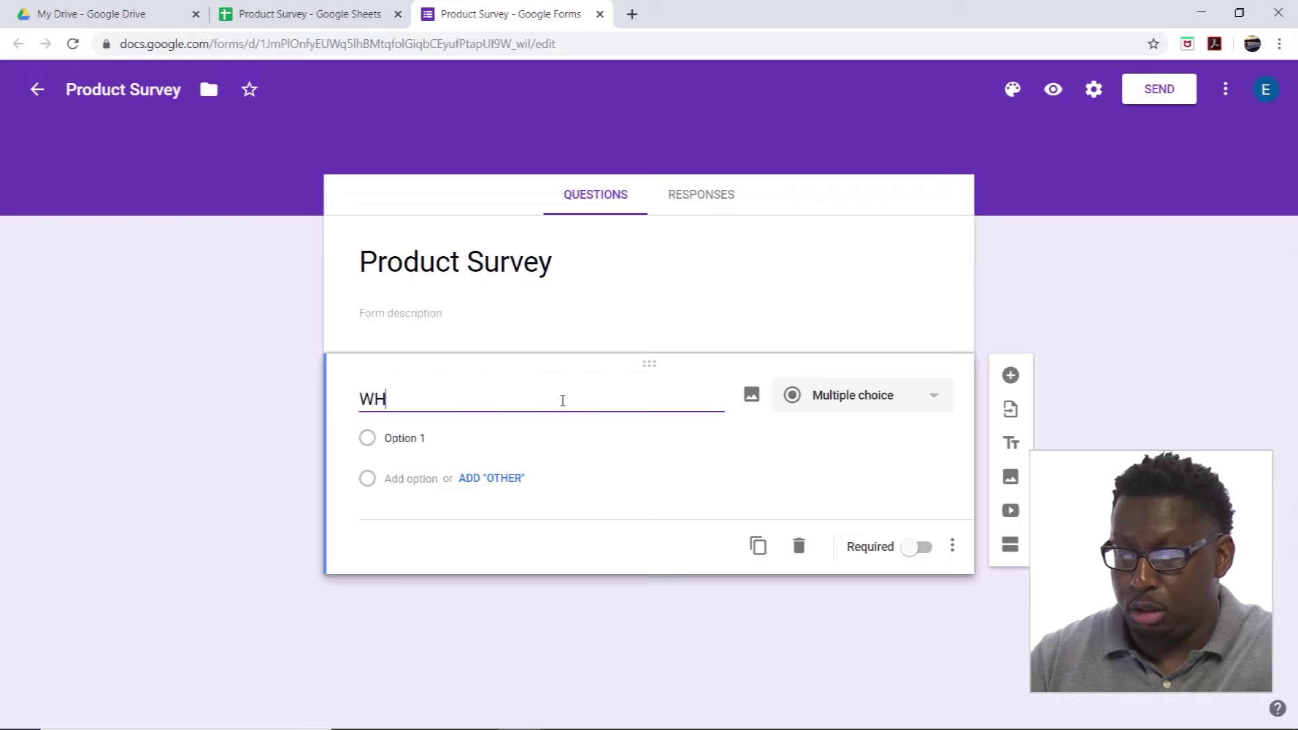
pyautogui.press('BackSpace')
pyautogui.press('BackSpace')
pyautogui.press('BackSpace')
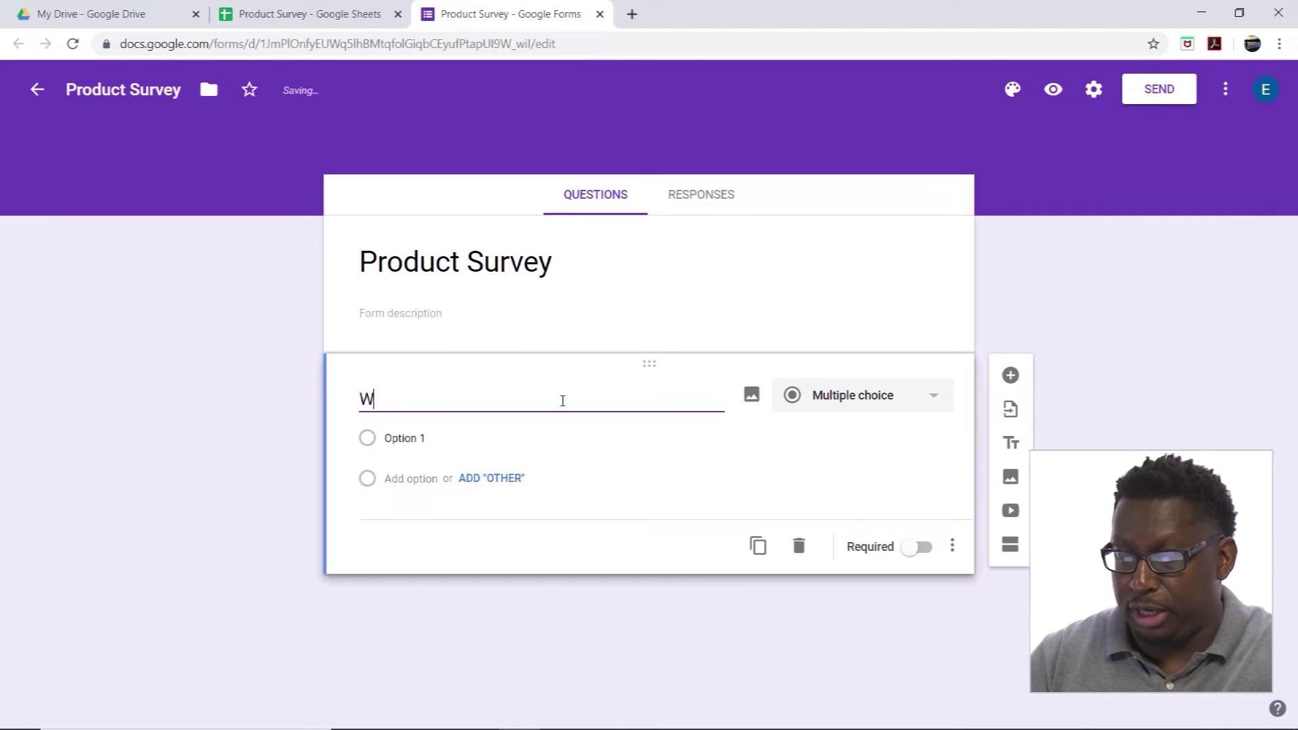
pyautogui.write('hich Produc')
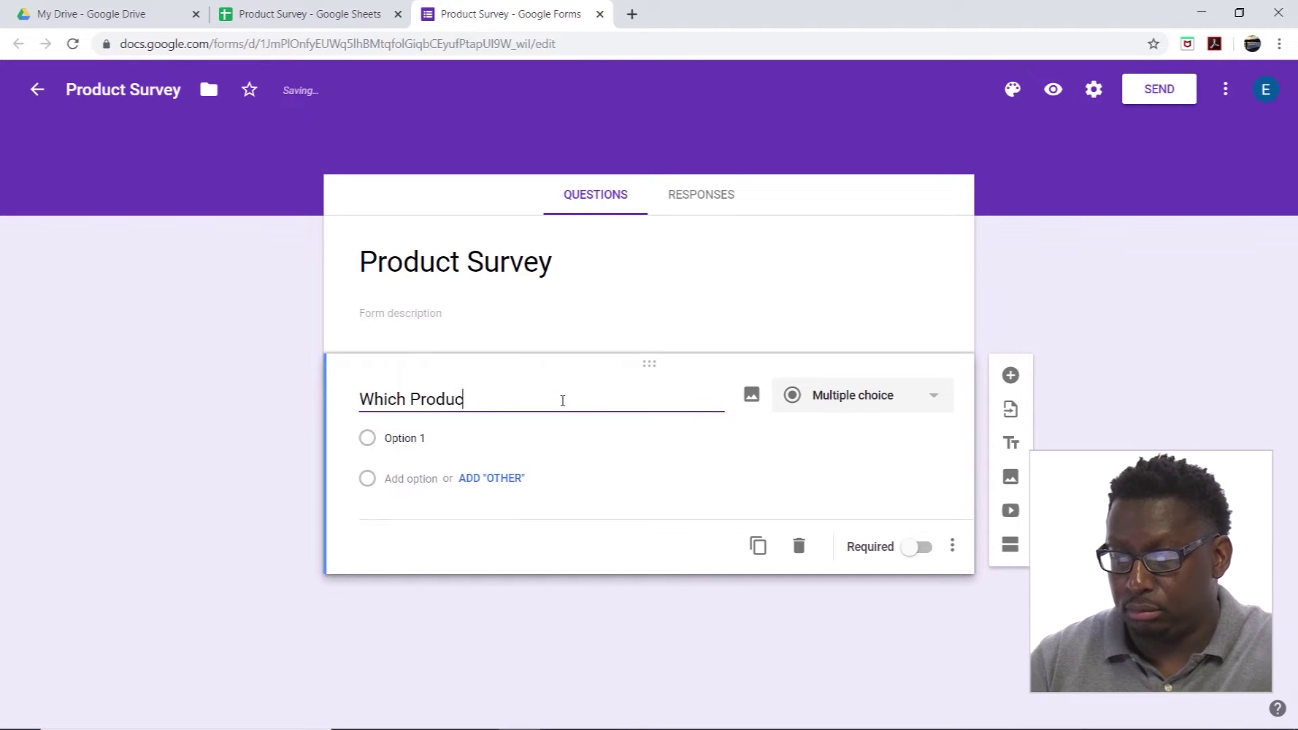
pyautogui.write('t Did')
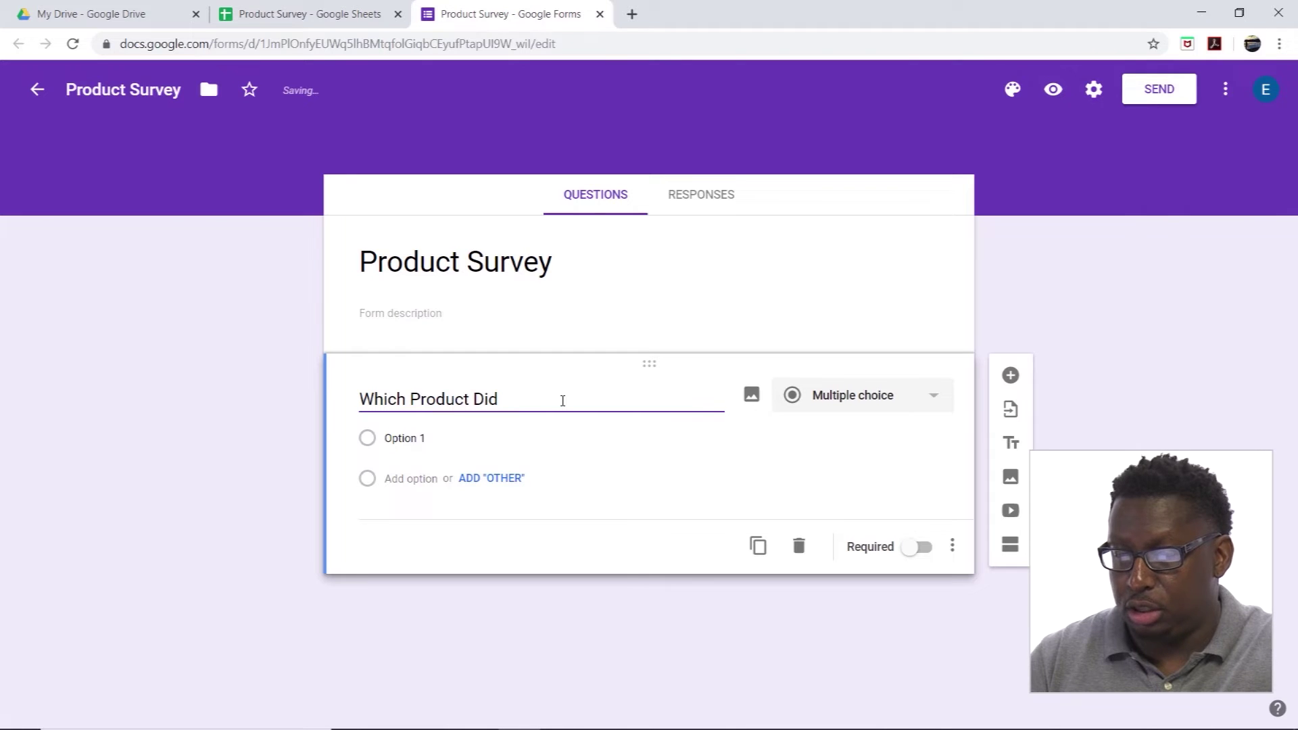
pyautogui.press('BackSpace')
pyautogui.press('BackSpace')
pyautogui.press('BackSpace')
pyautogui.press('BackSpace')
pyautogui.press('BackSpace')
pyautogui.press('BackSpace')
pyautogui.press('BackSpace')
pyautogui.press('BackSpace')
pyautogui.press('BackSpace')
pyautogui.press('BackSpace')
pyautogui.press('BackSpace')
pyautogui.write('product ')
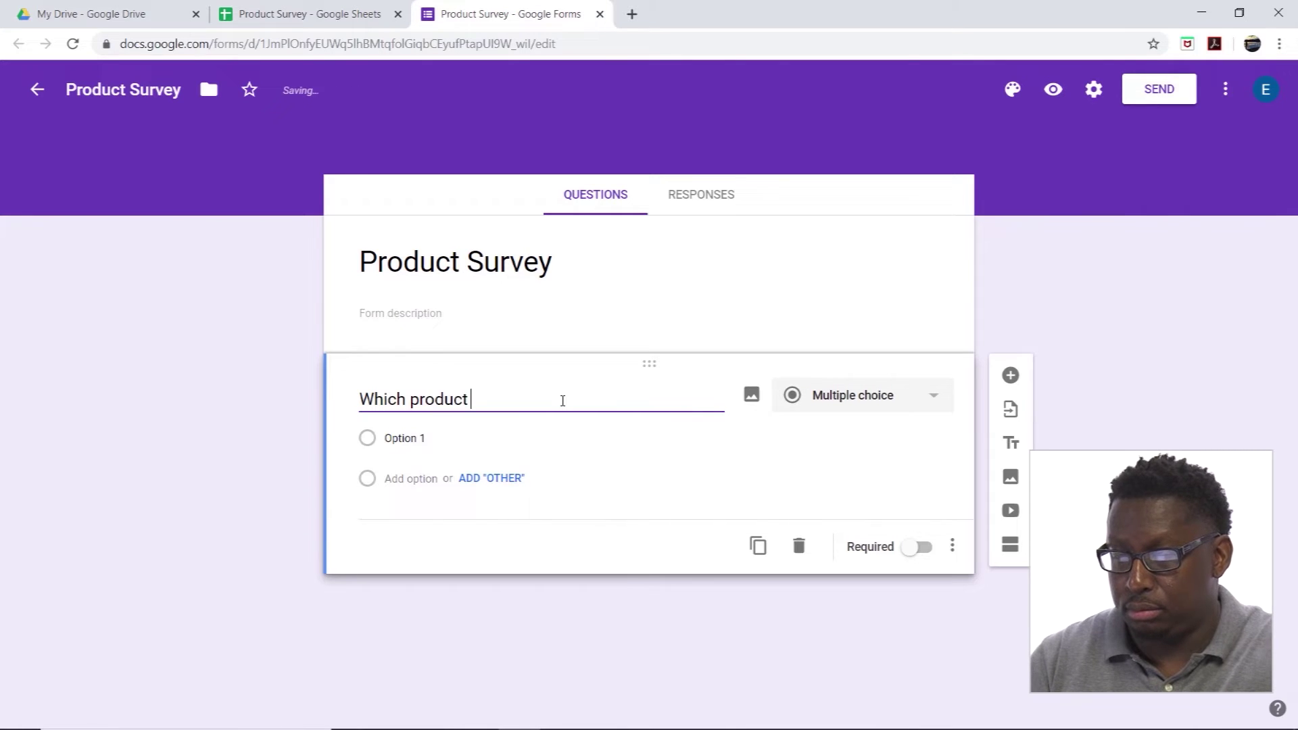
pyautogui.write('did you purcha')
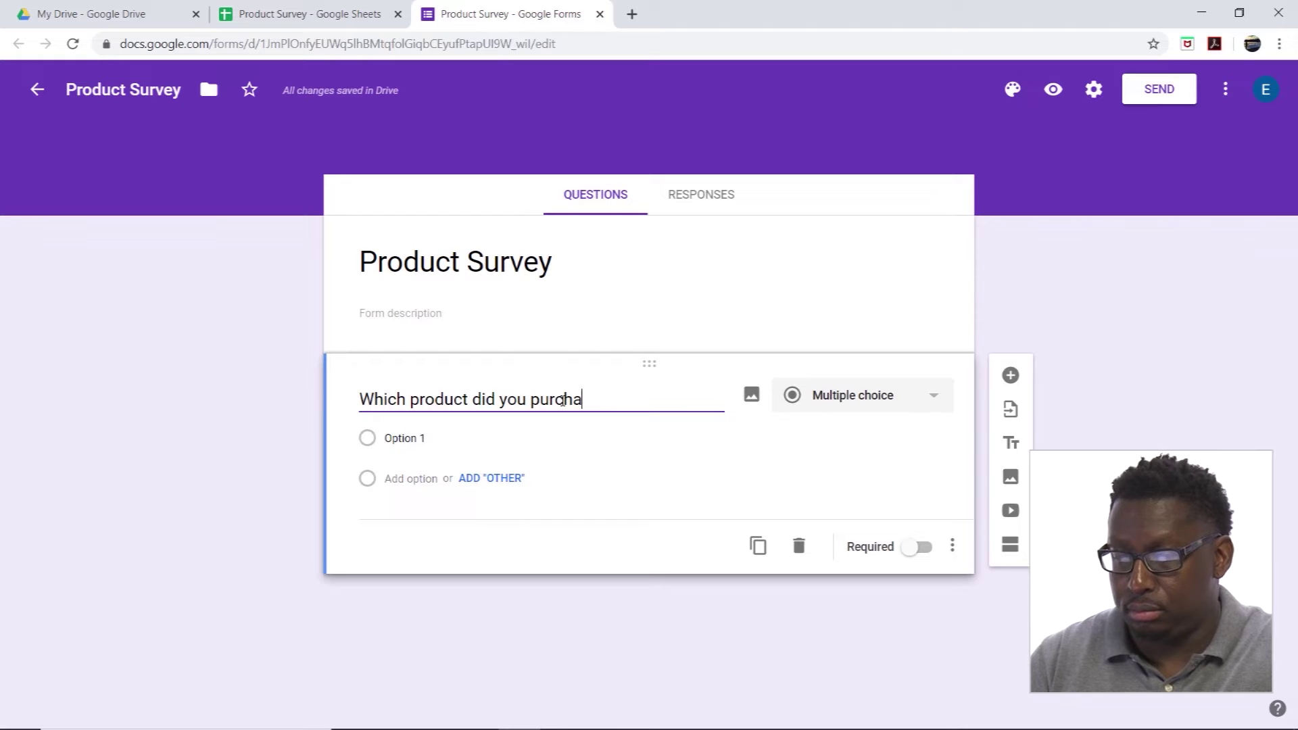
pyautogui.write('se?')
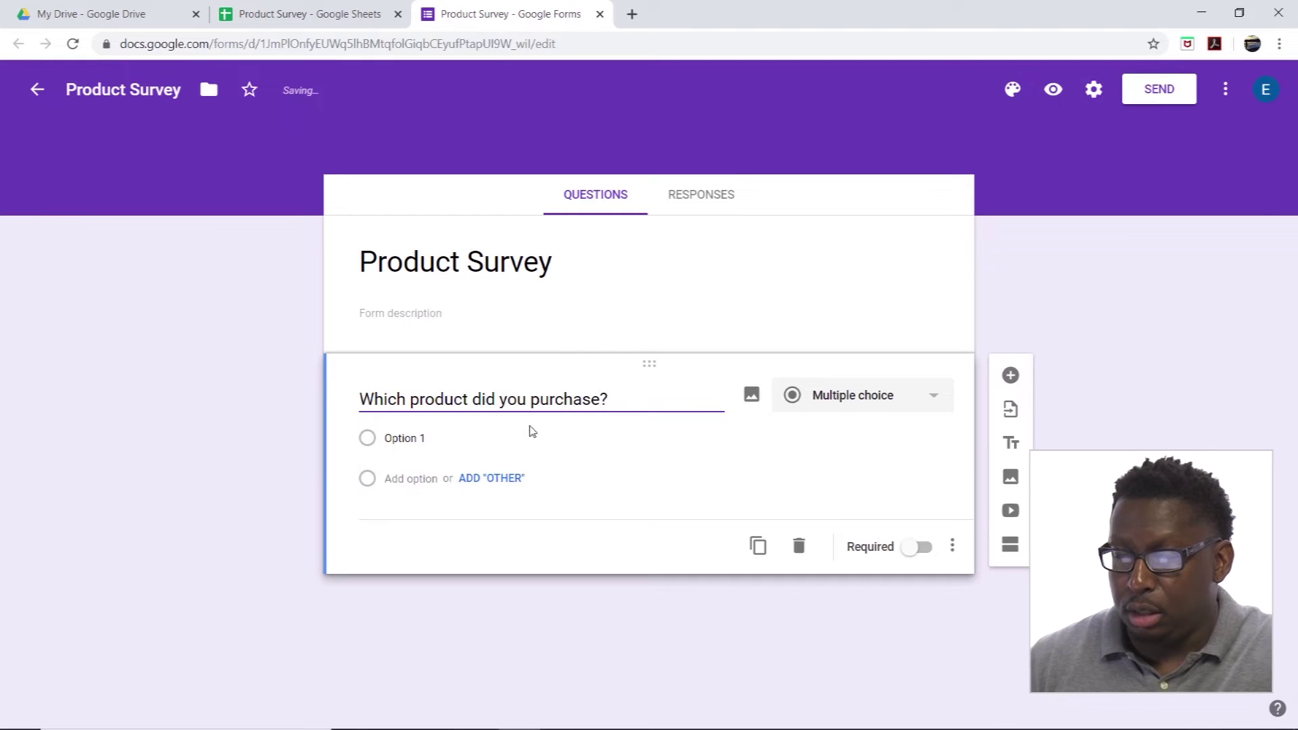
# - Give it options Product A, Product B, Product C and Other, and make it required
pyautogui.click(434, 440)
pyautogui.write('Product A')
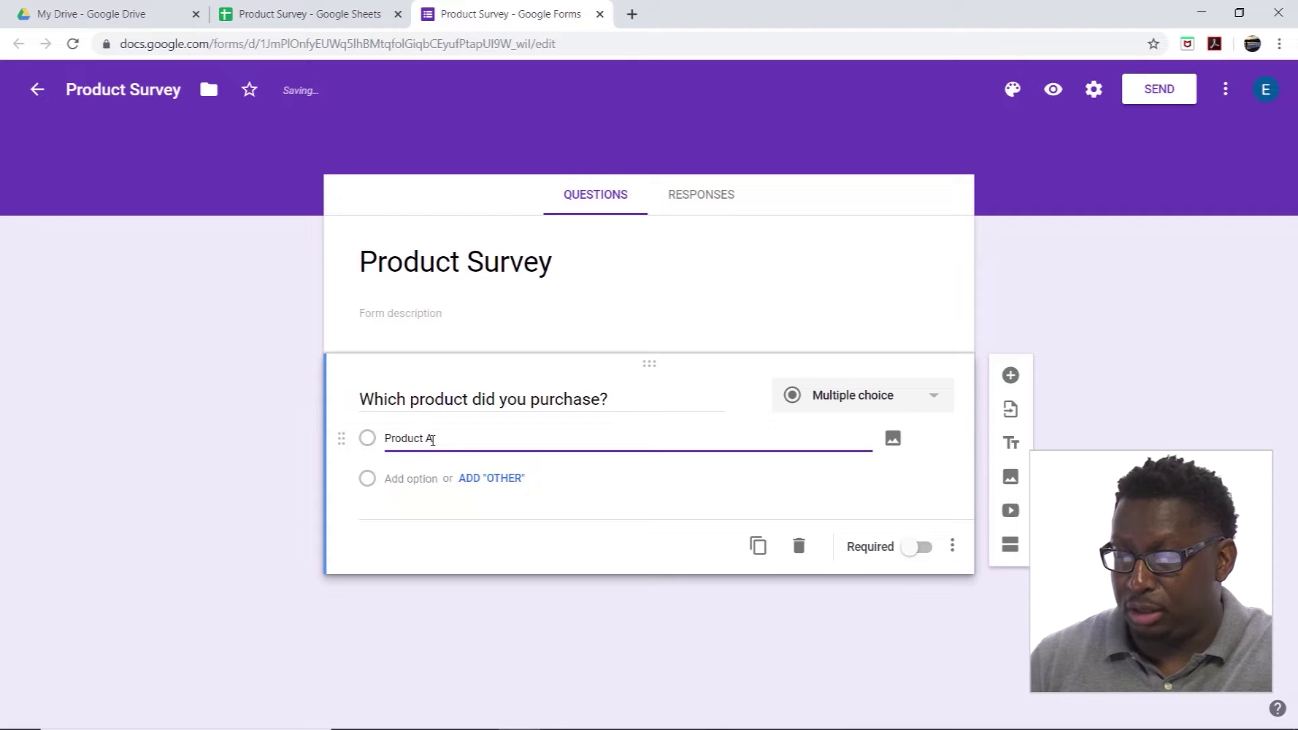
pyautogui.press('Return')
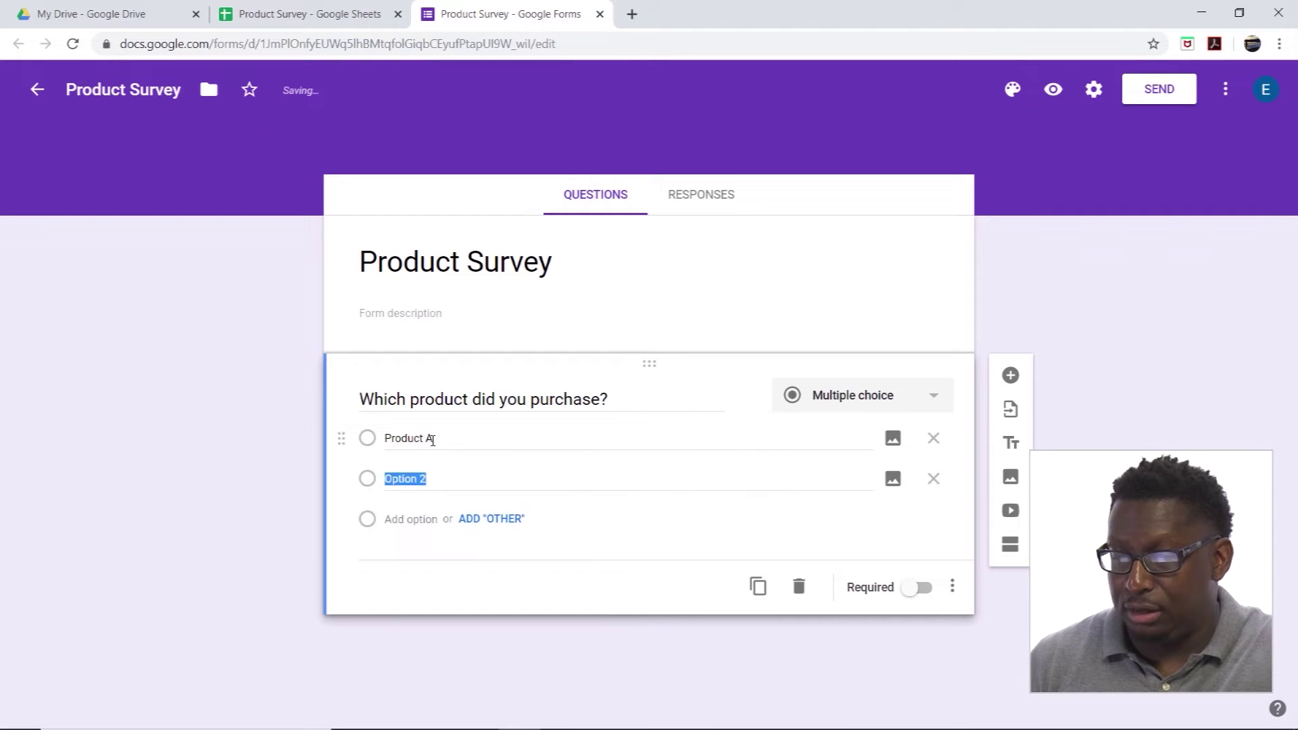
pyautogui.write('Product')
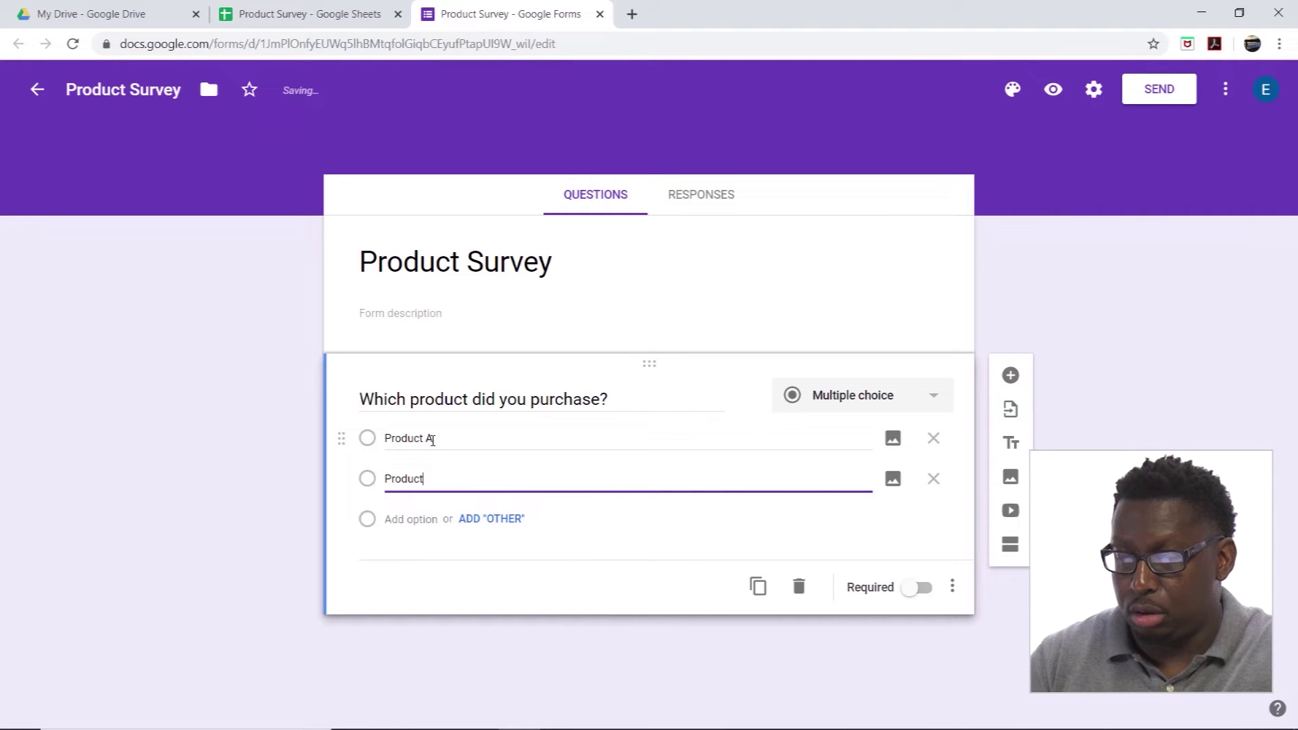
pyautogui.write(' B')
pyautogui.press('Return')
pyautogui.write('Pro')
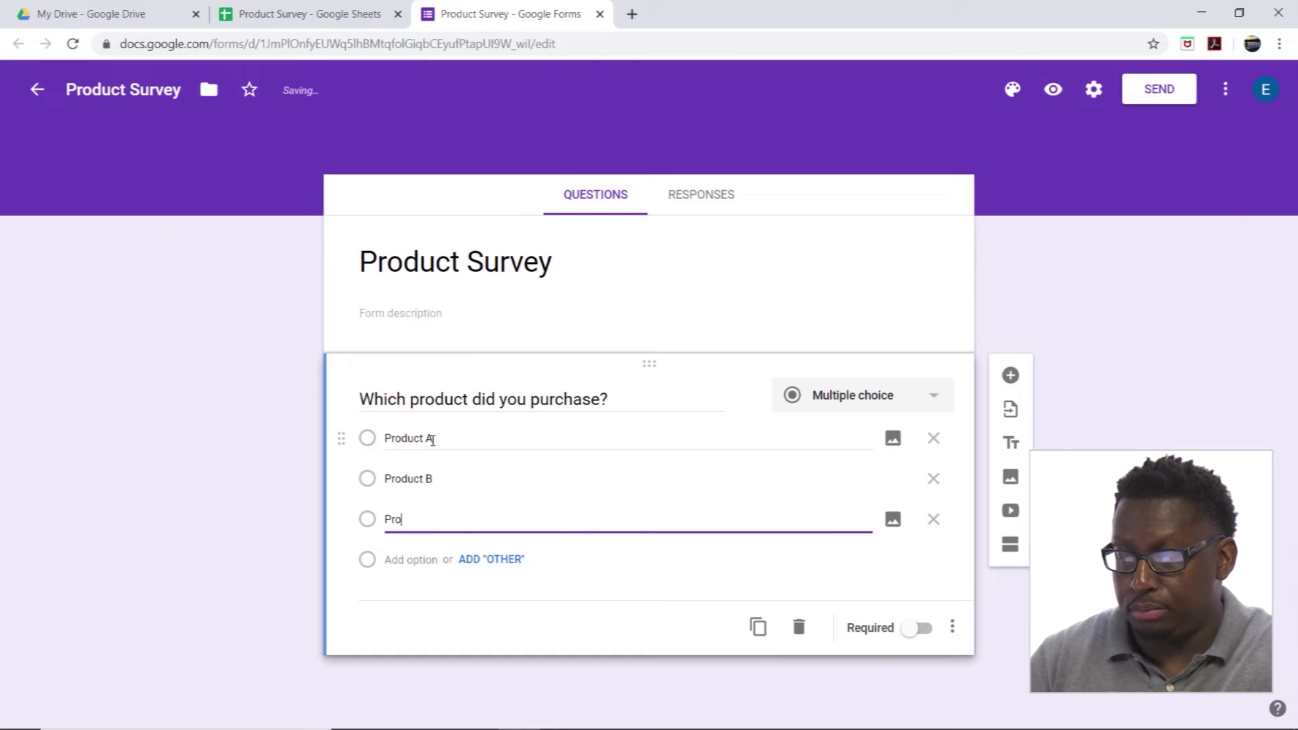
pyautogui.write('duct C')
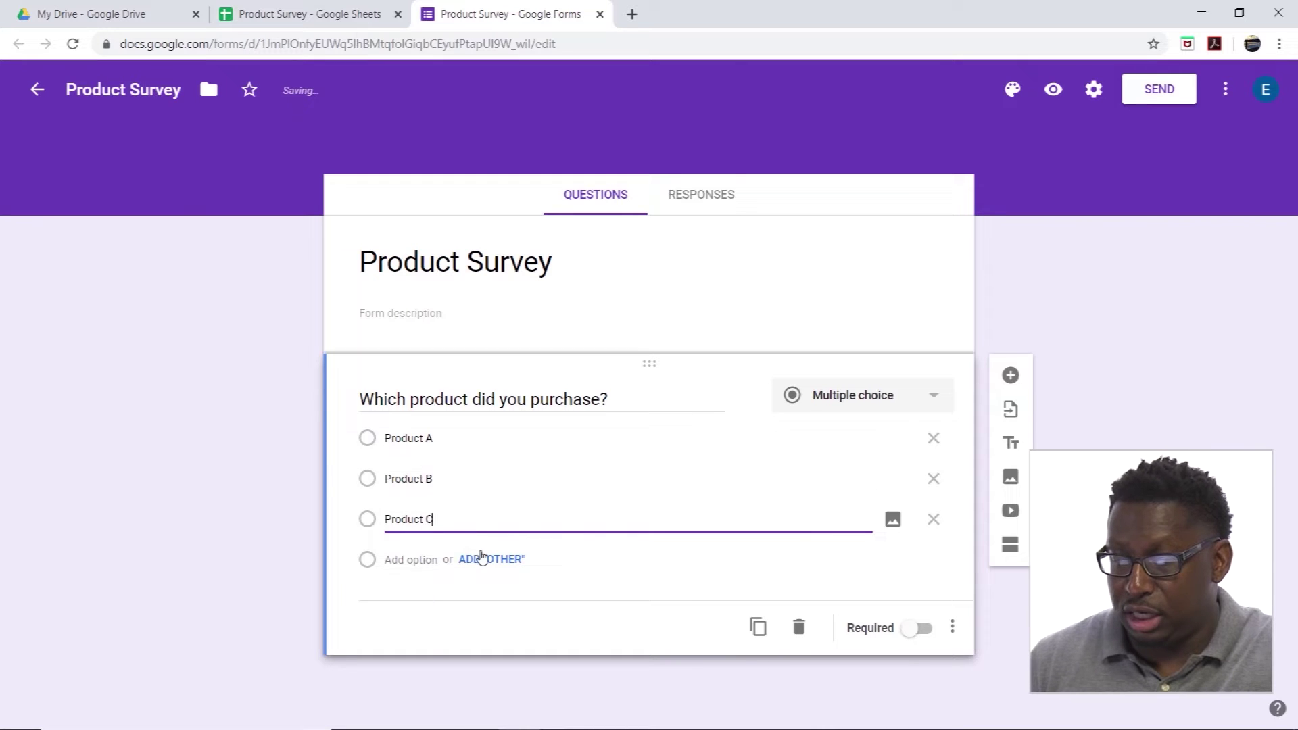
pyautogui.click(482, 560)
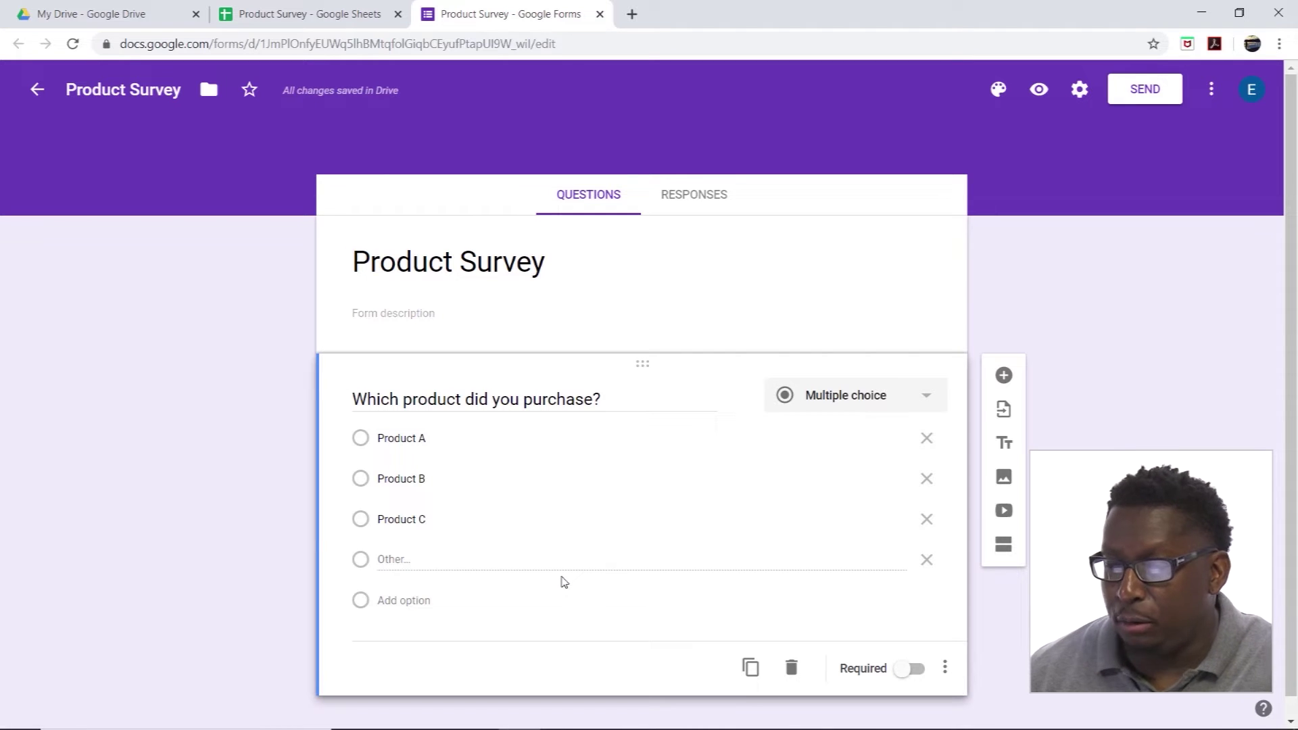
pyautogui.click(906, 669)
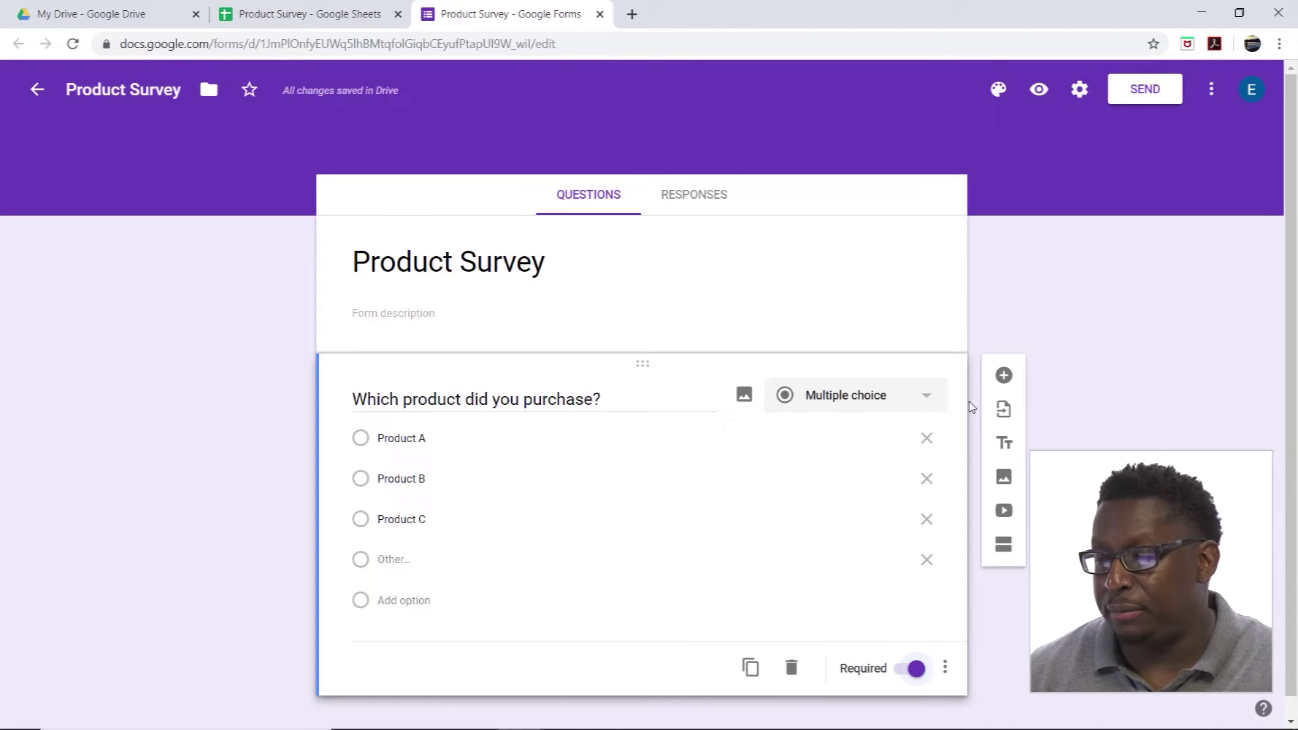
pyautogui.click(1004, 376)
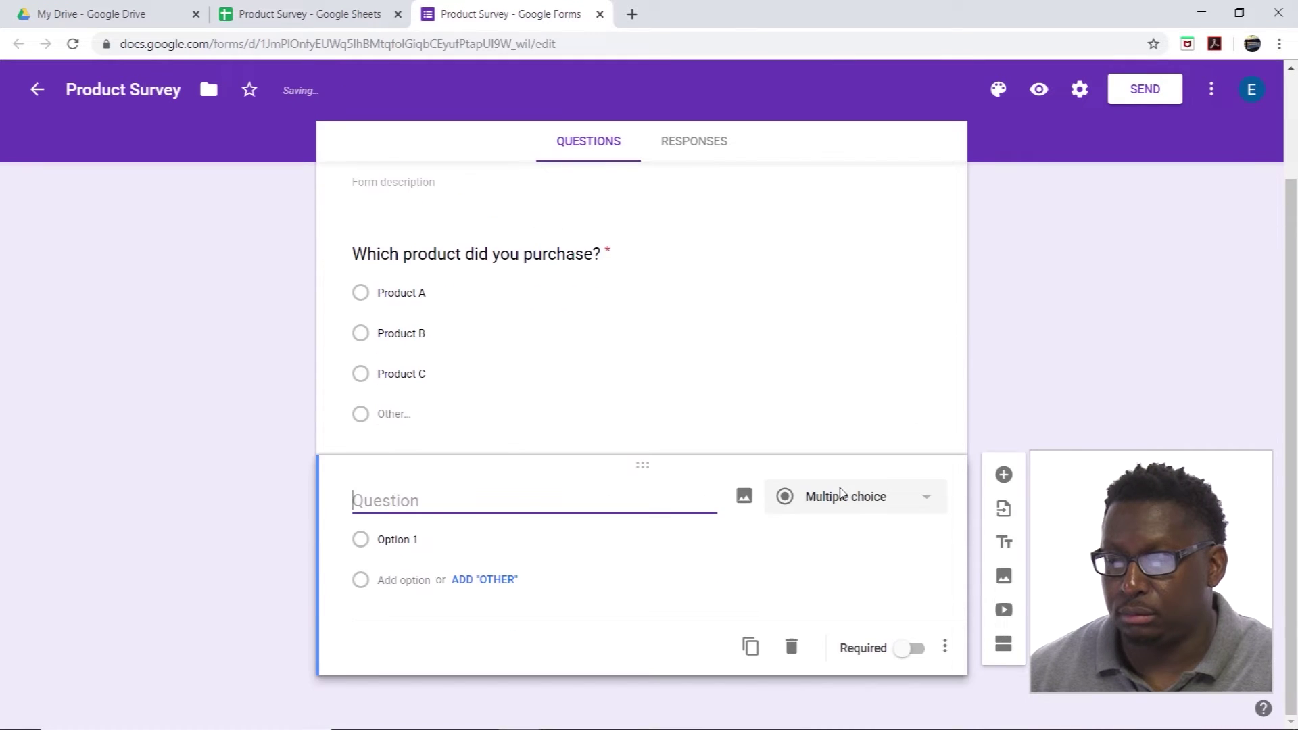
# - Make the new question a 1-to-9 linear scale labelled Poor and Excellent
pyautogui.click(912, 500)
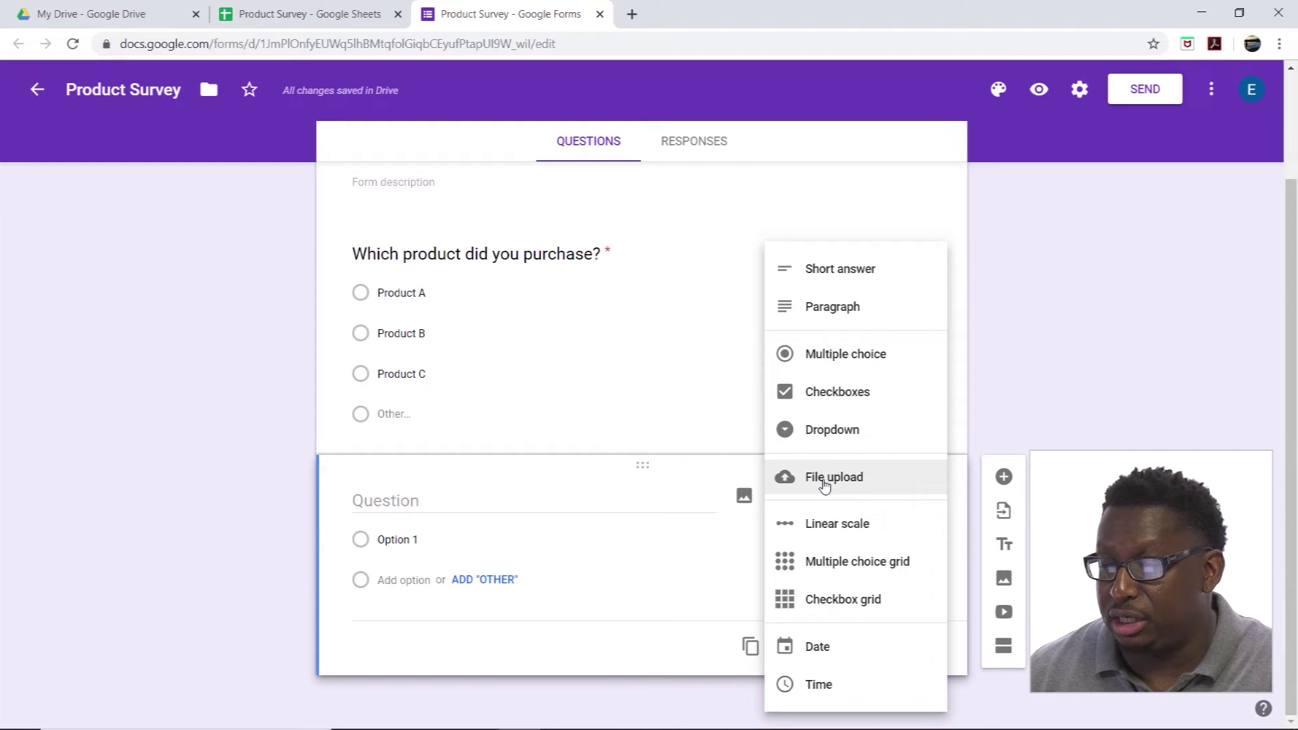
pyautogui.click(823, 530)
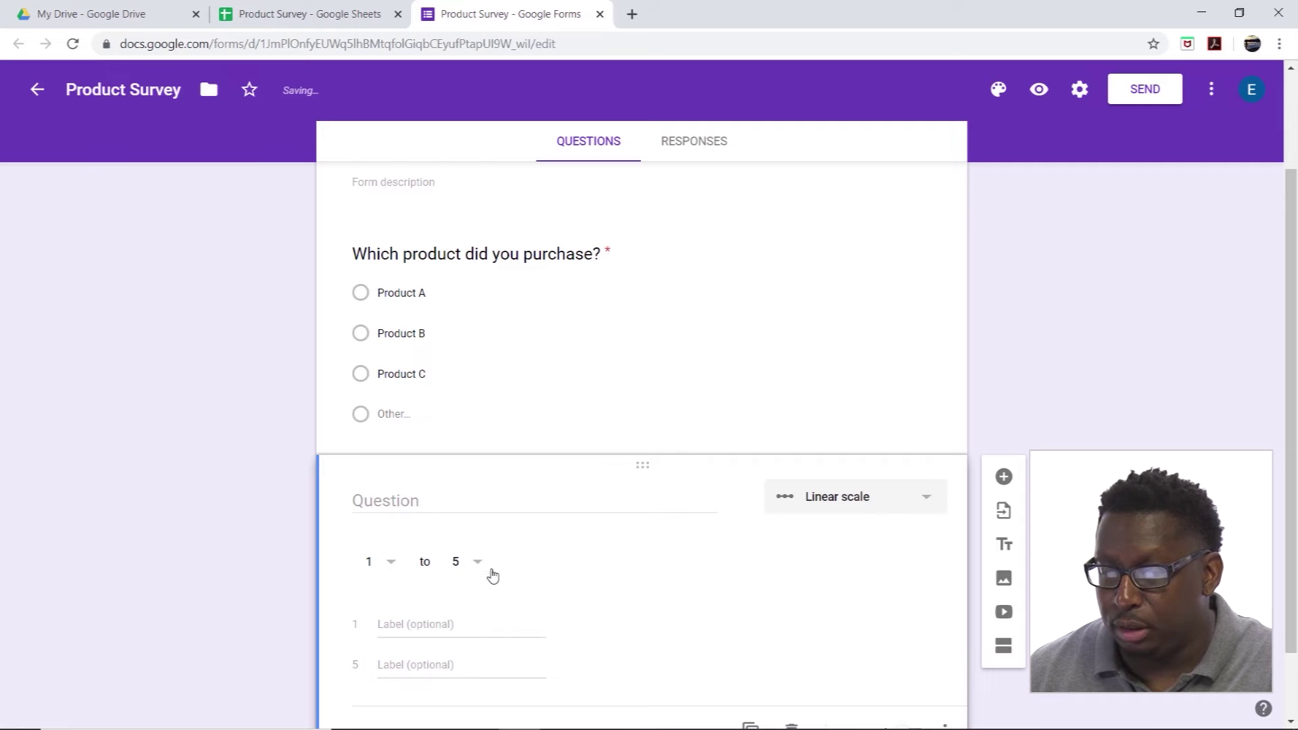
pyautogui.click(431, 627)
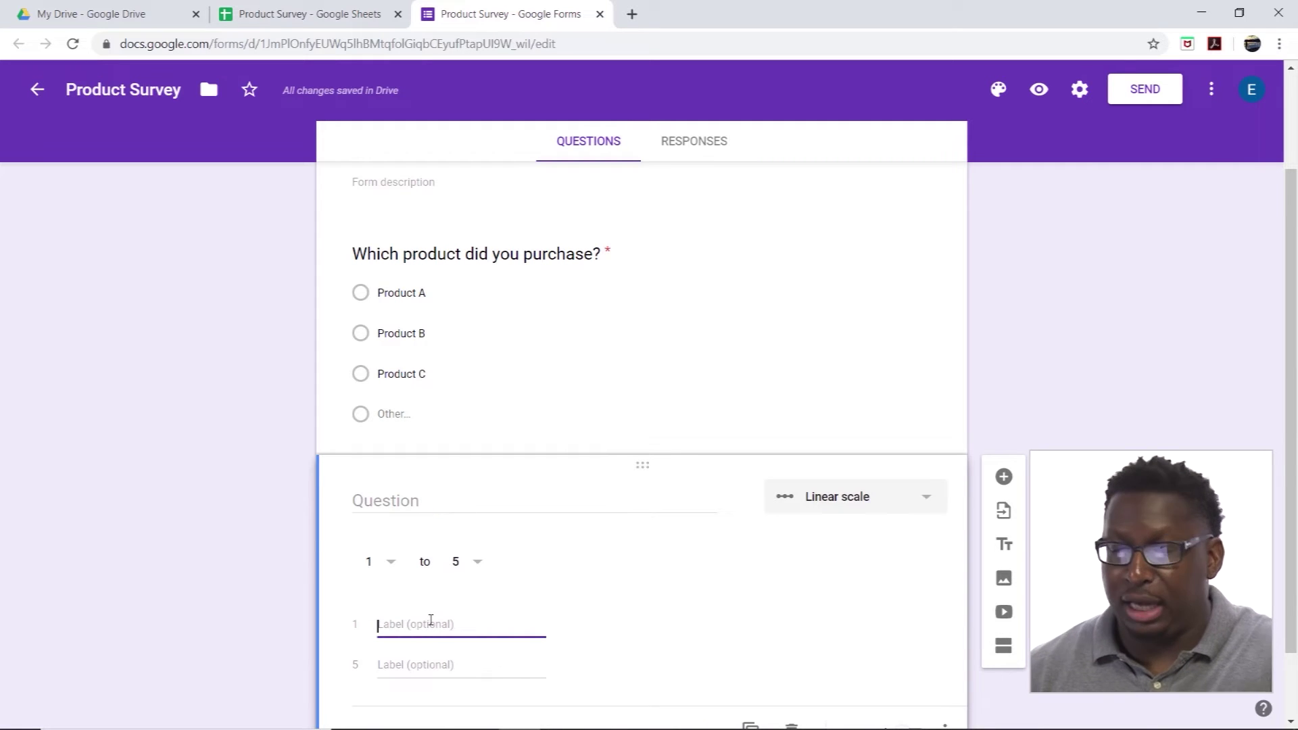
pyautogui.write('Poor')
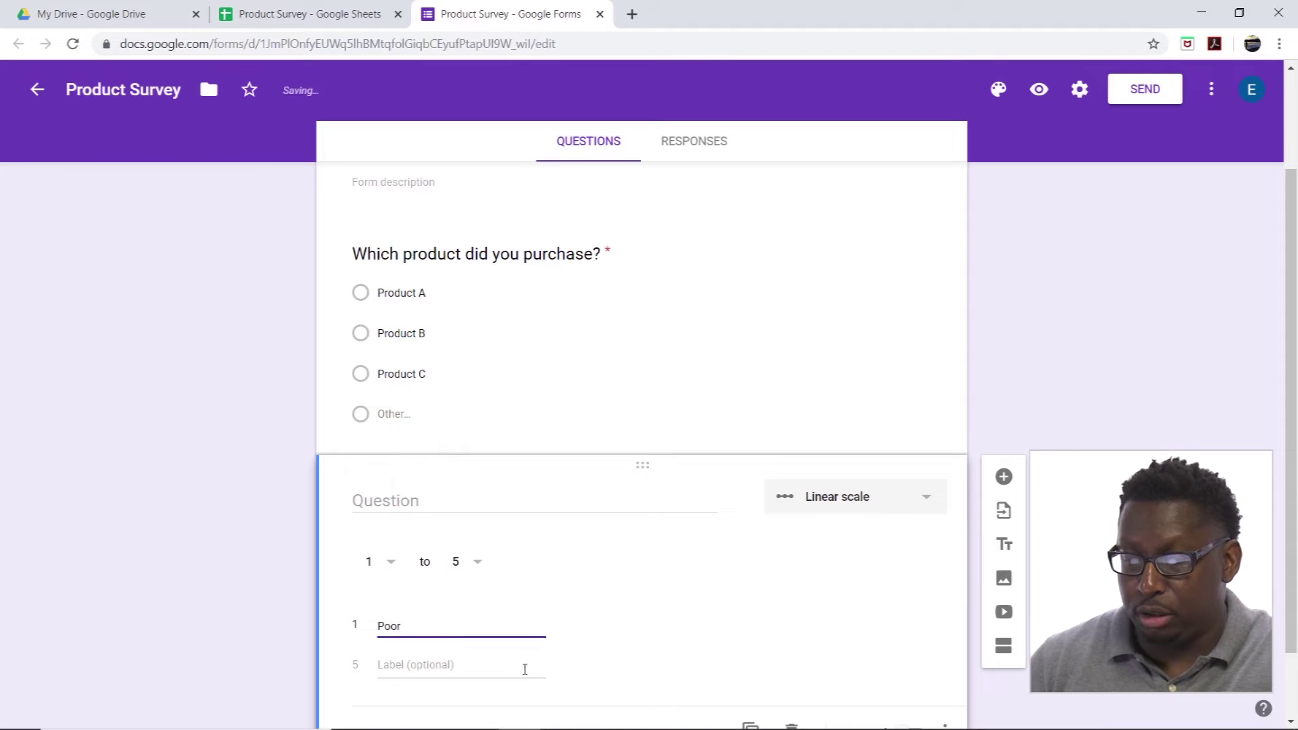
pyautogui.click(518, 667)
pyautogui.write('Excl')
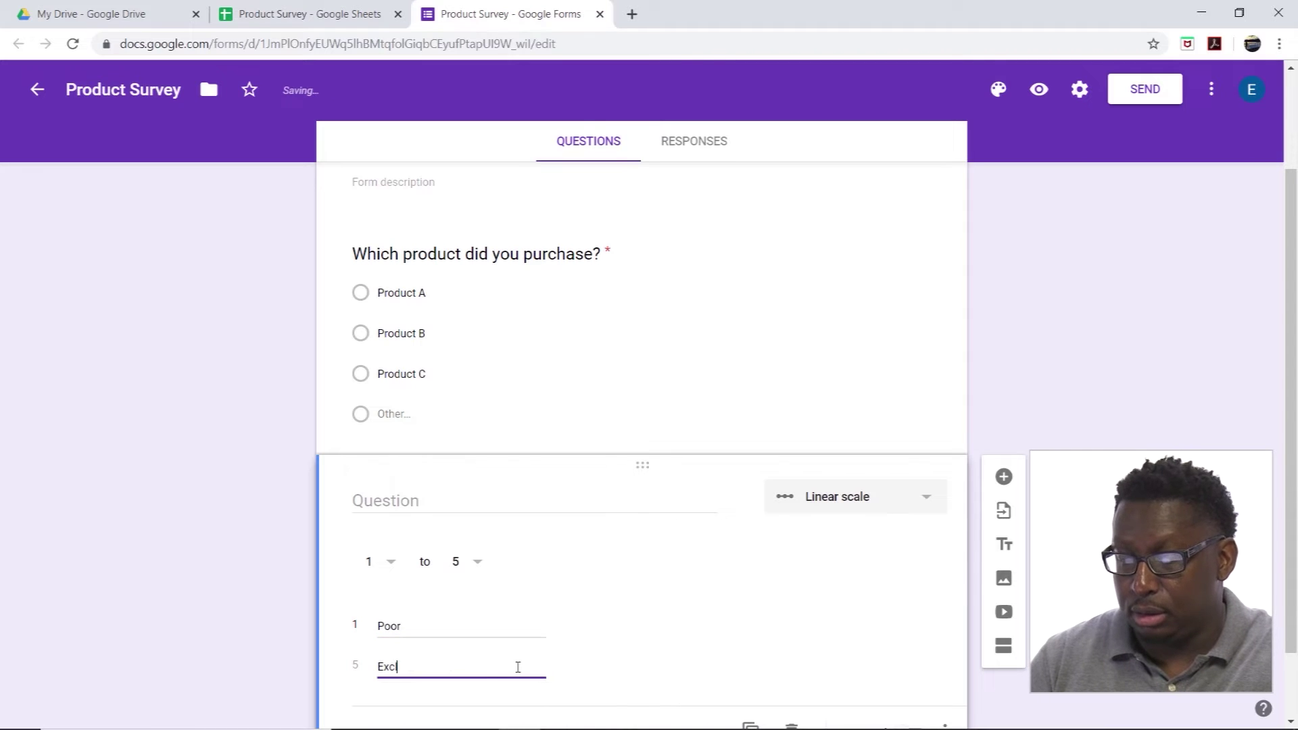
pyautogui.write('ellent')
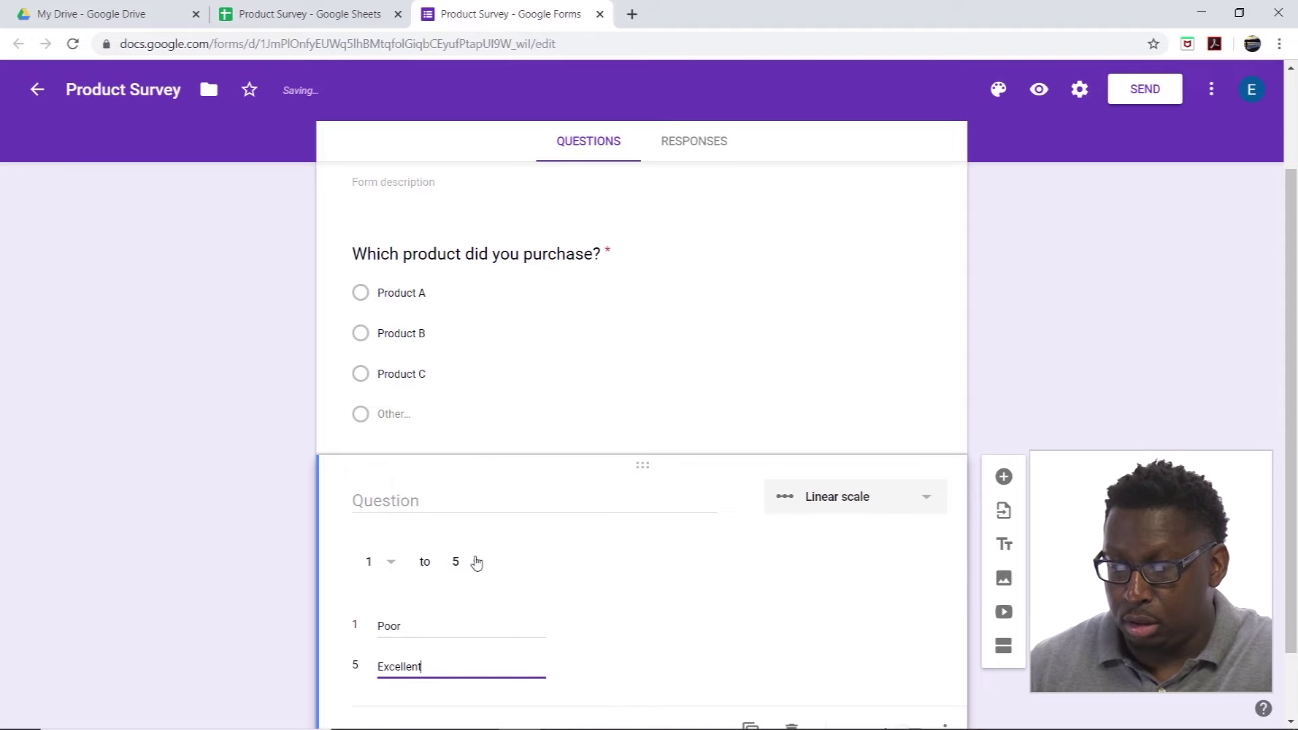
pyautogui.click(477, 562)
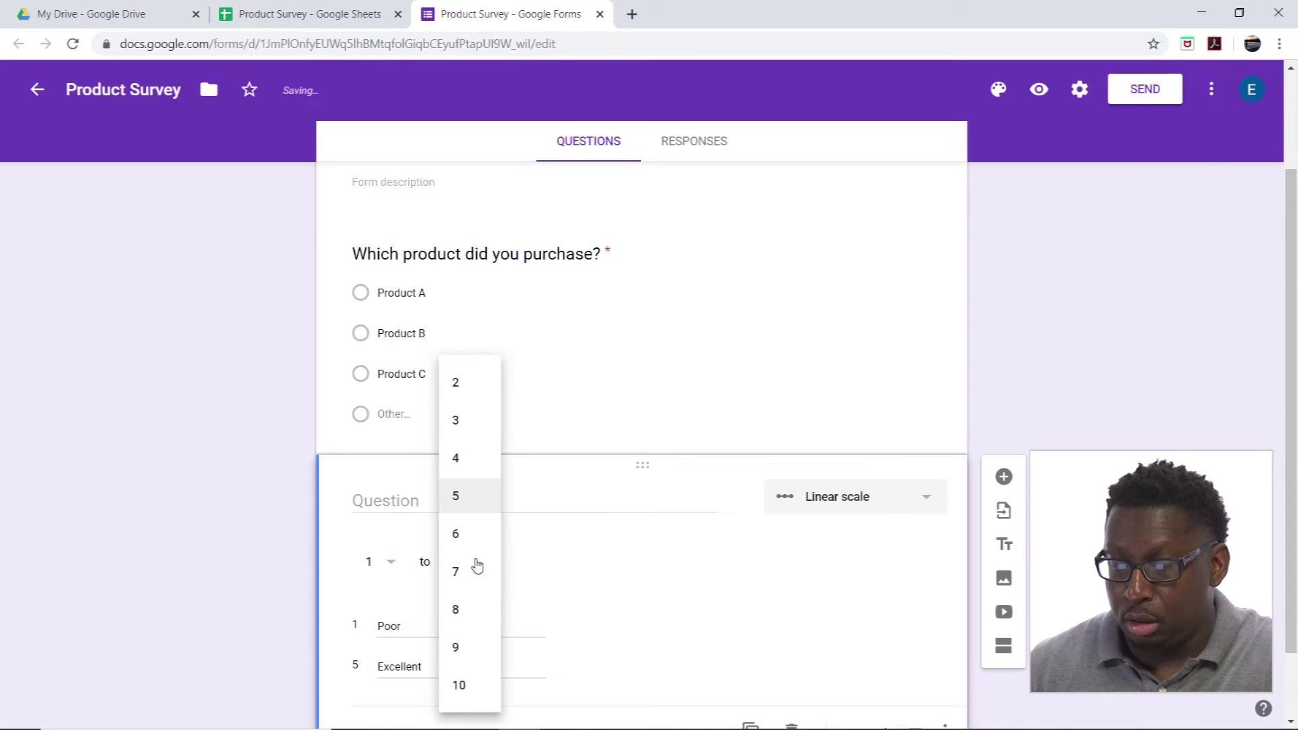
pyautogui.click(455, 647)
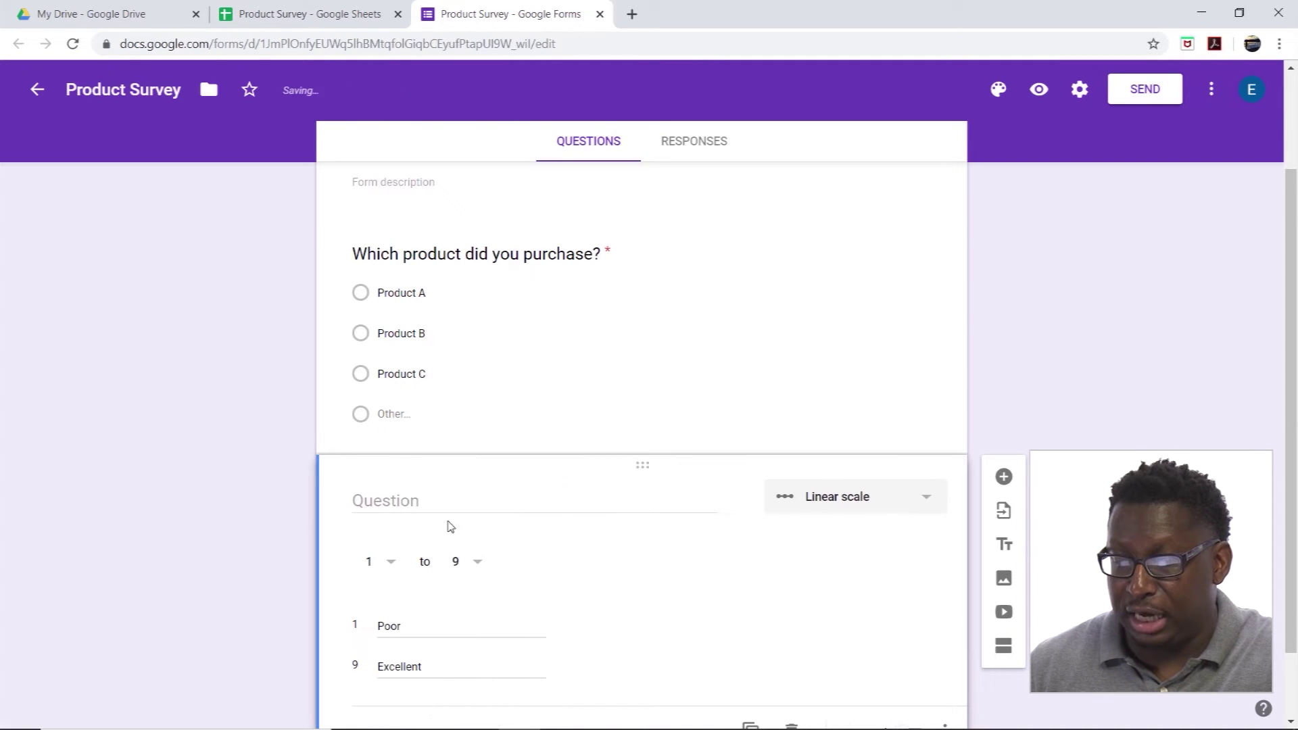
# - Title it 'How would you rate your buying experience?' and make it required
pyautogui.click(445, 507)
pyautogui.write('How wo')
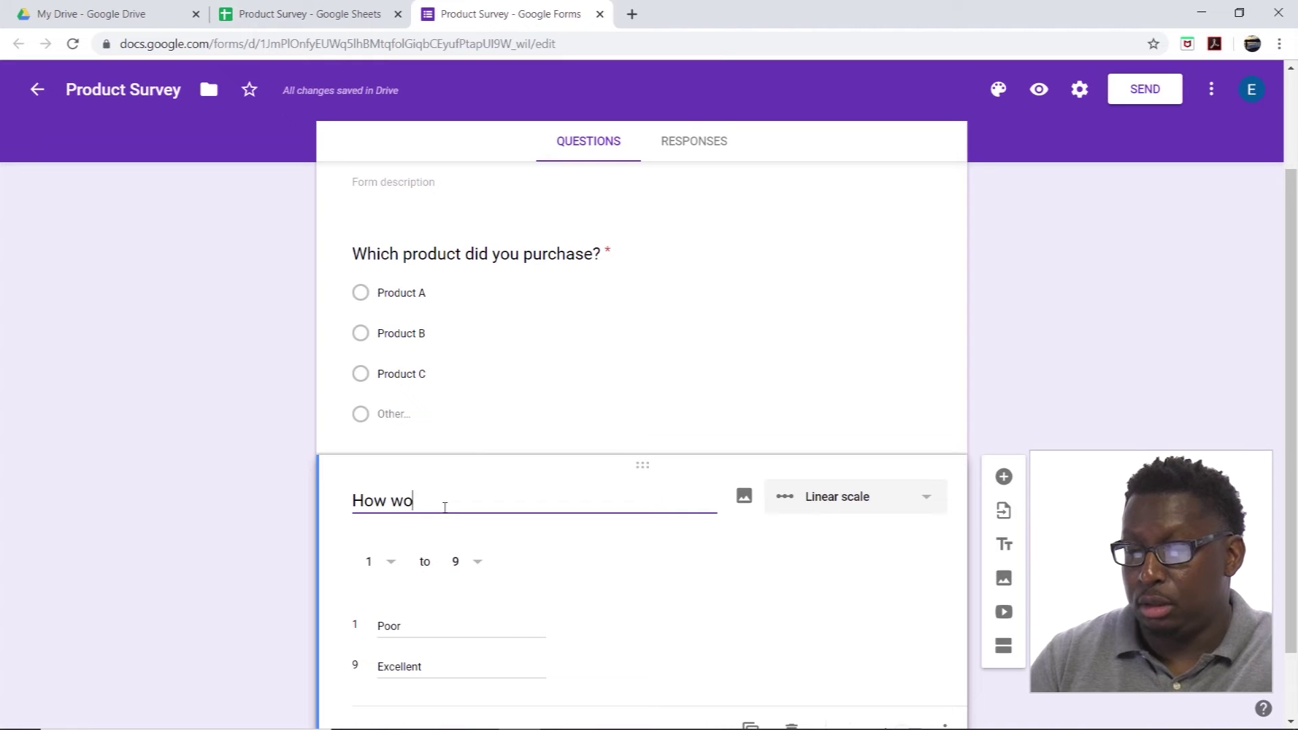
pyautogui.write('uld you rate your buying ')
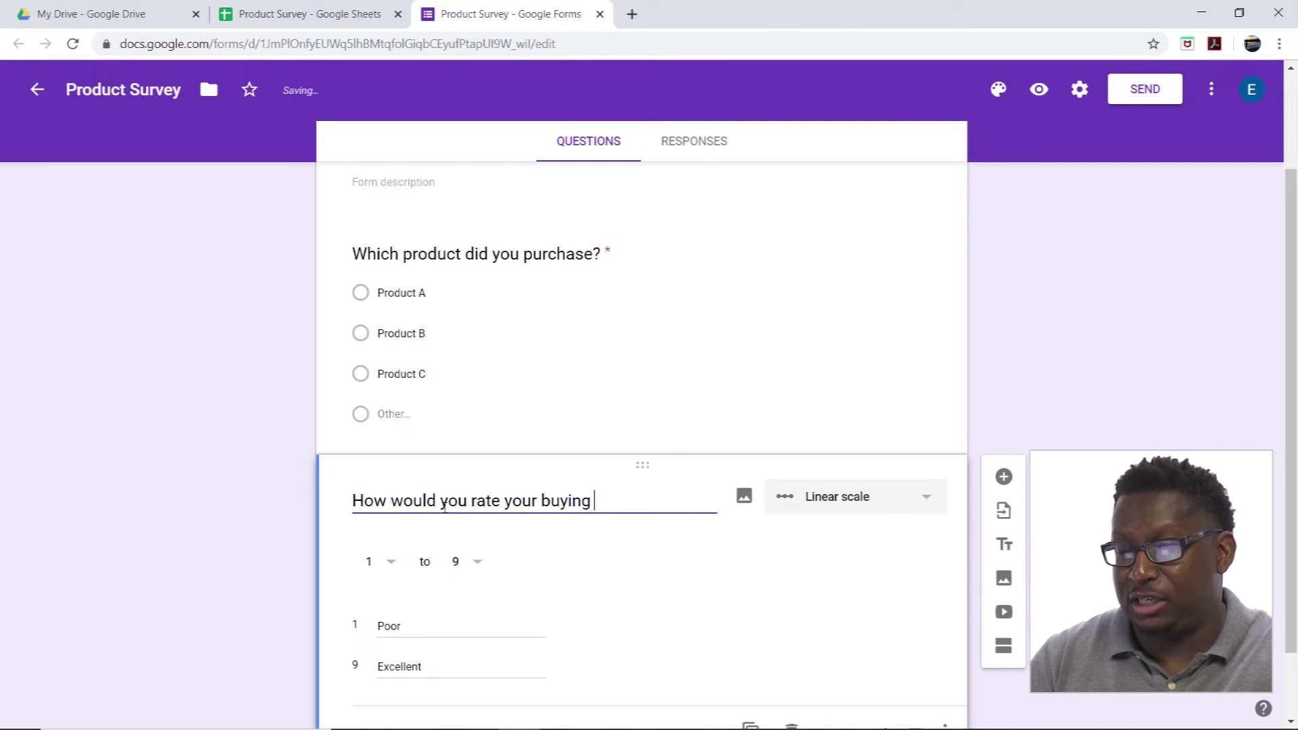
pyautogui.write('experience')
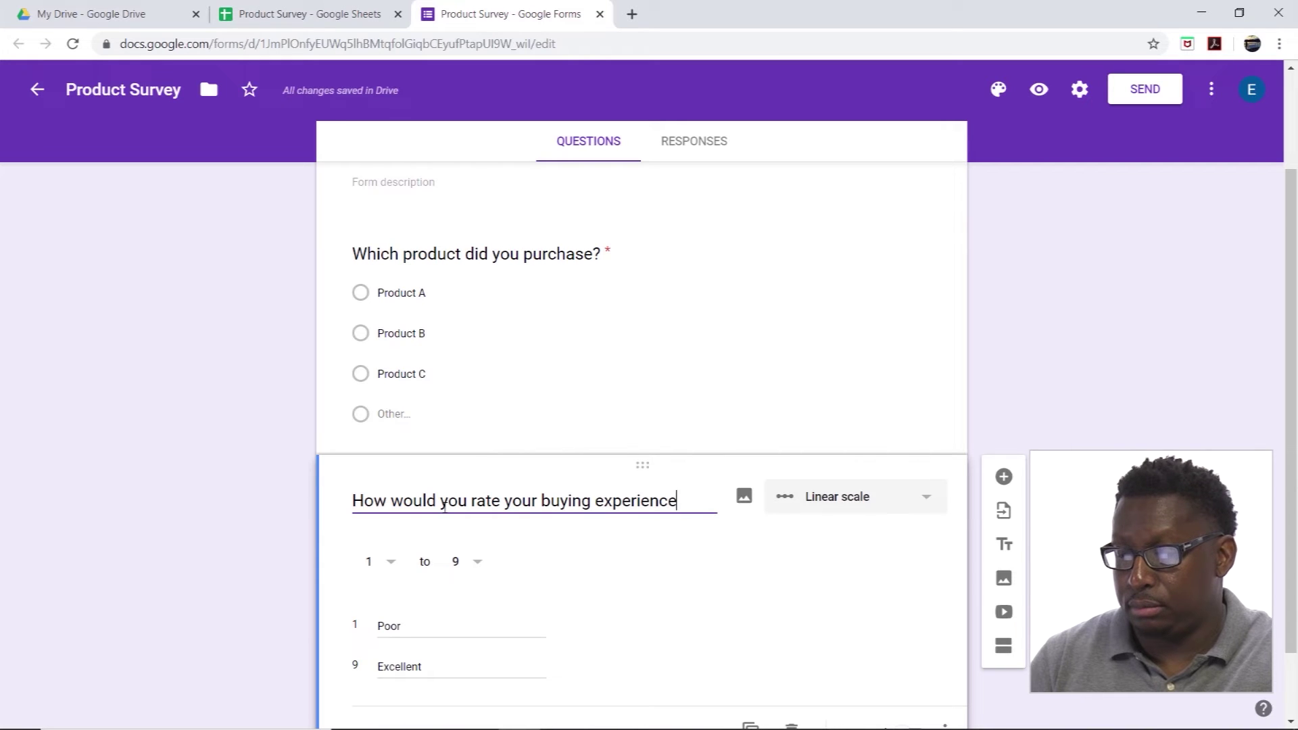
pyautogui.write('?')
pyautogui.click(1119, 441)
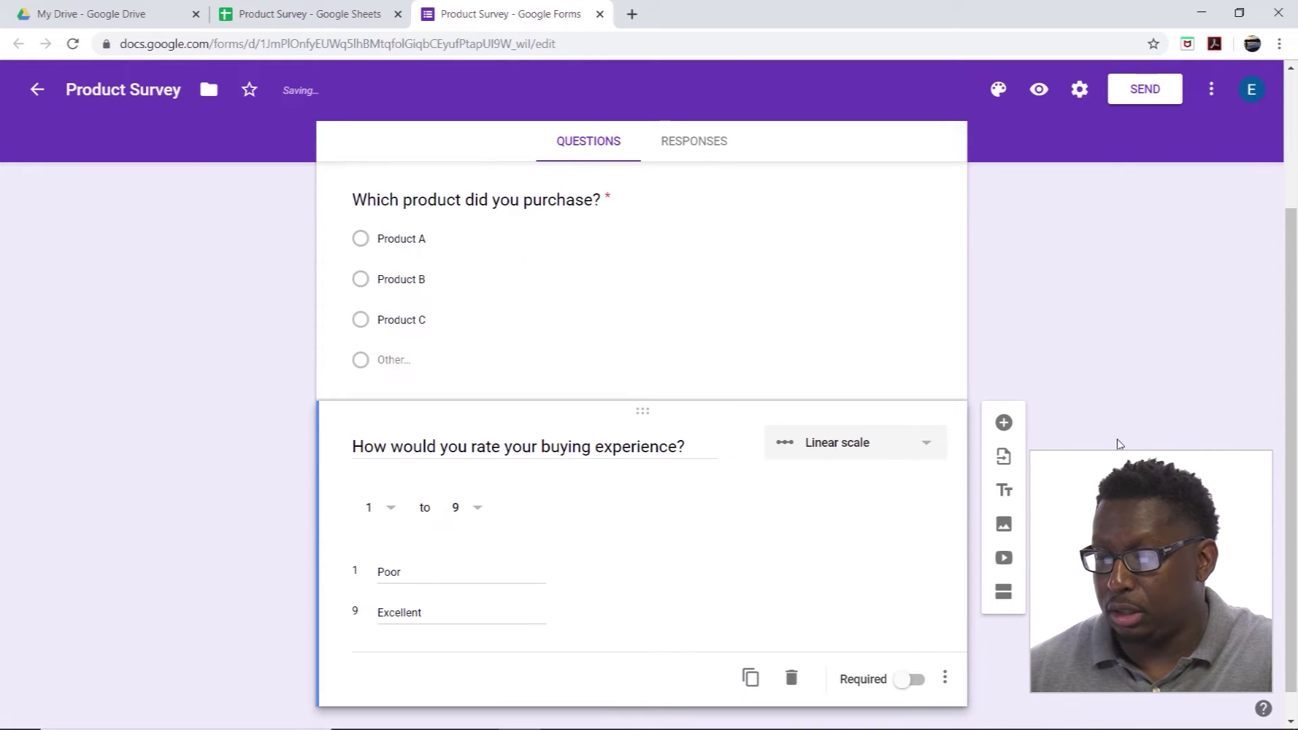
pyautogui.click(912, 650)
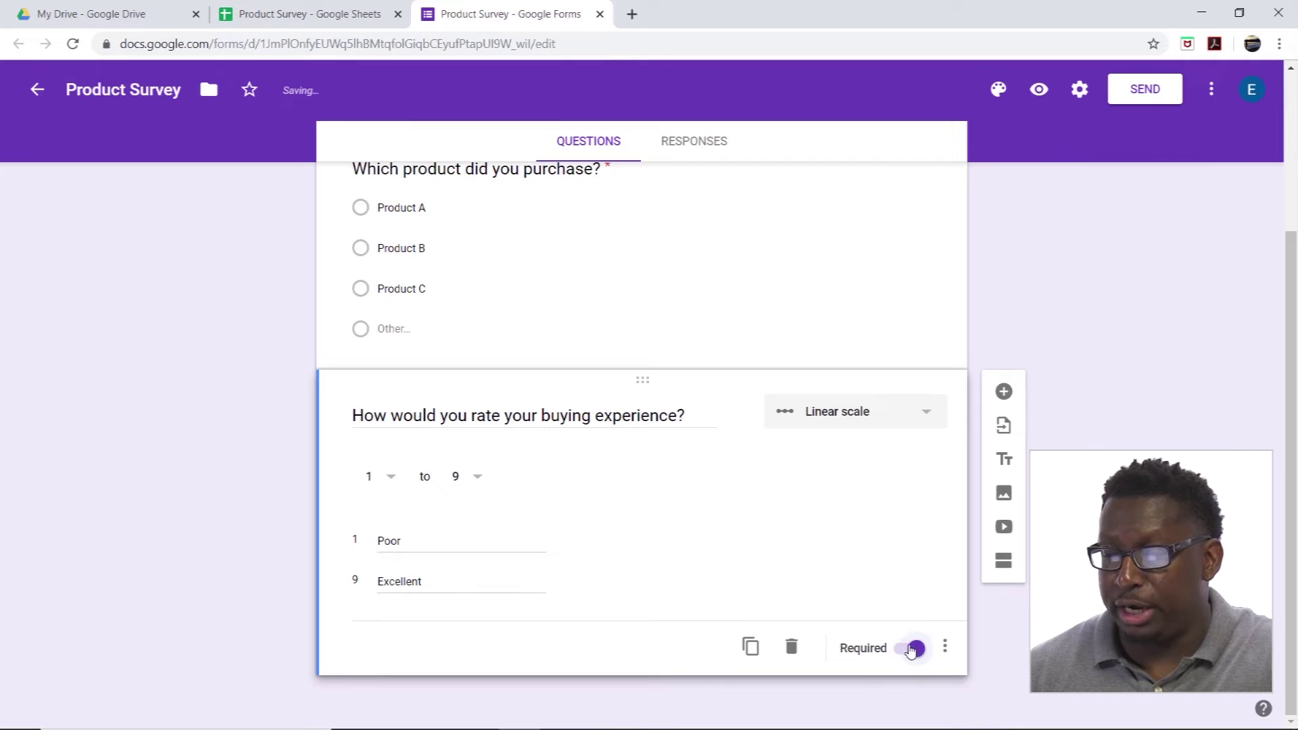
pyautogui.click(1004, 392)
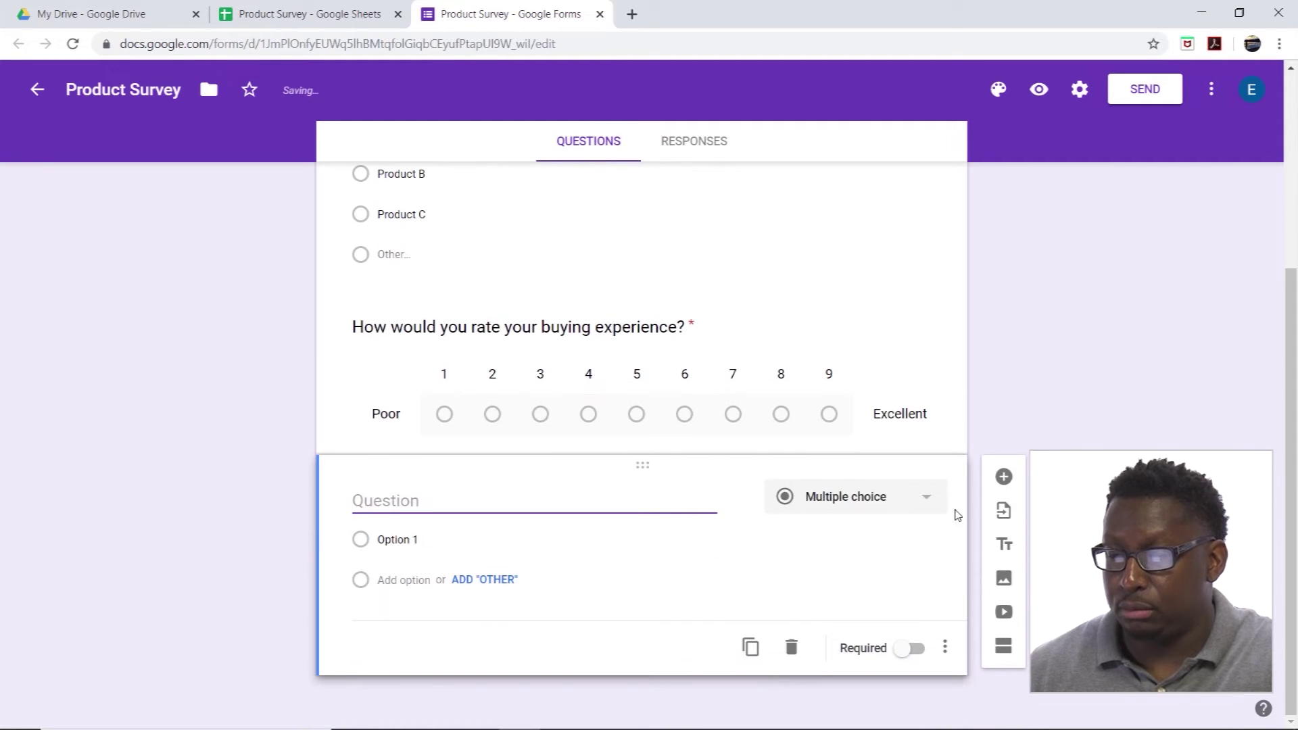
# - Title the next question 'Are you satisfied with your product?'
pyautogui.click(927, 497)
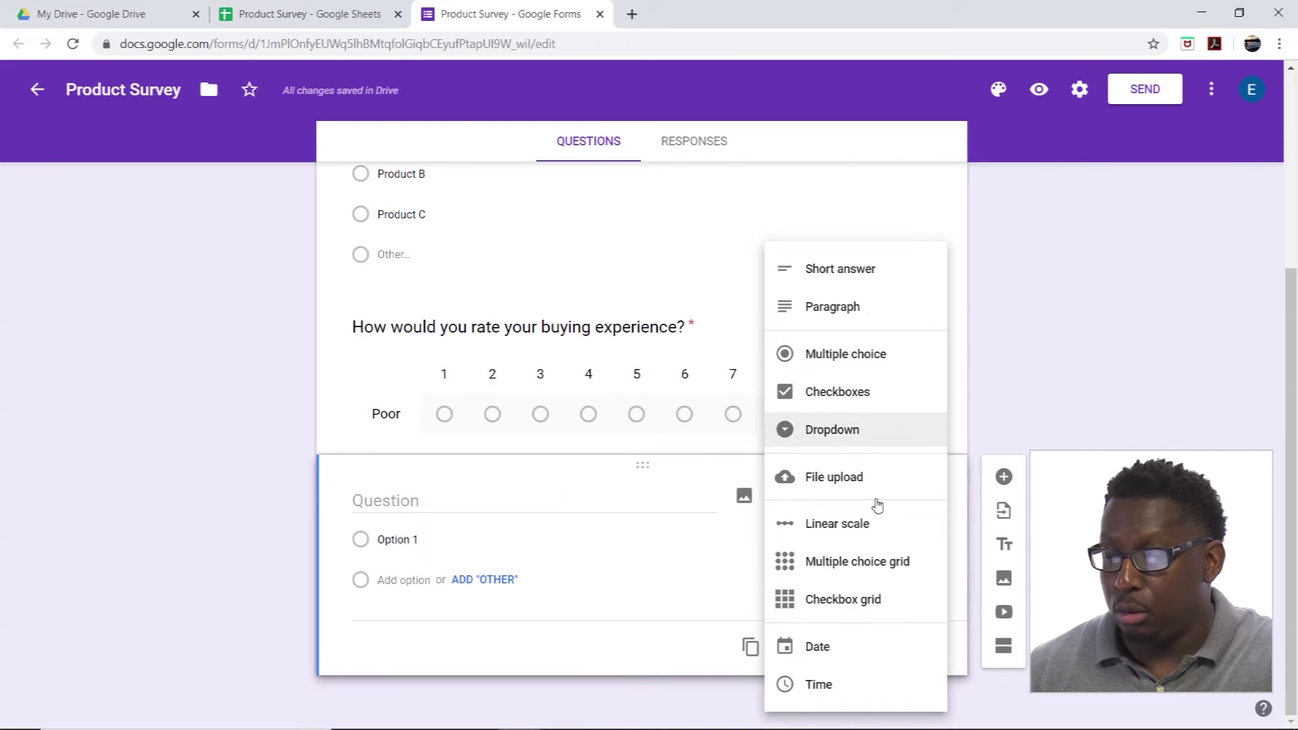
pyautogui.click(863, 522)
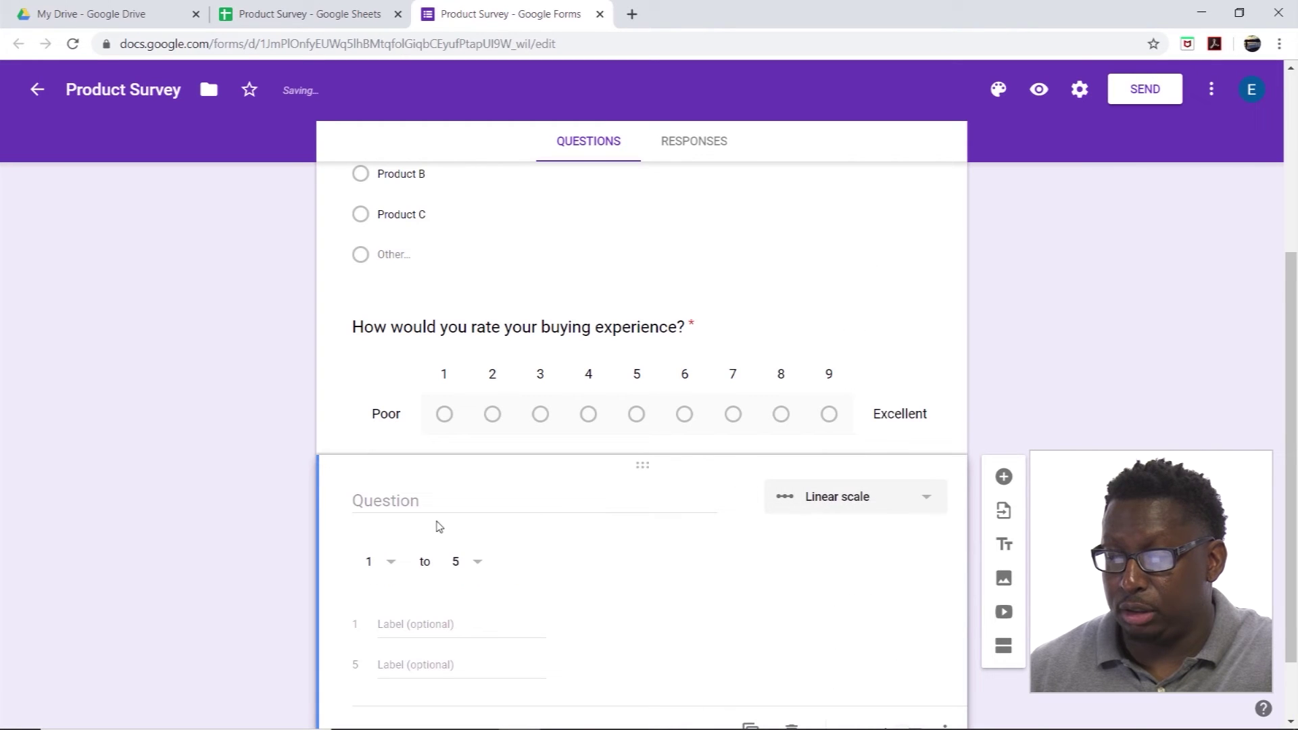
pyautogui.click(427, 501)
pyautogui.write('How w')
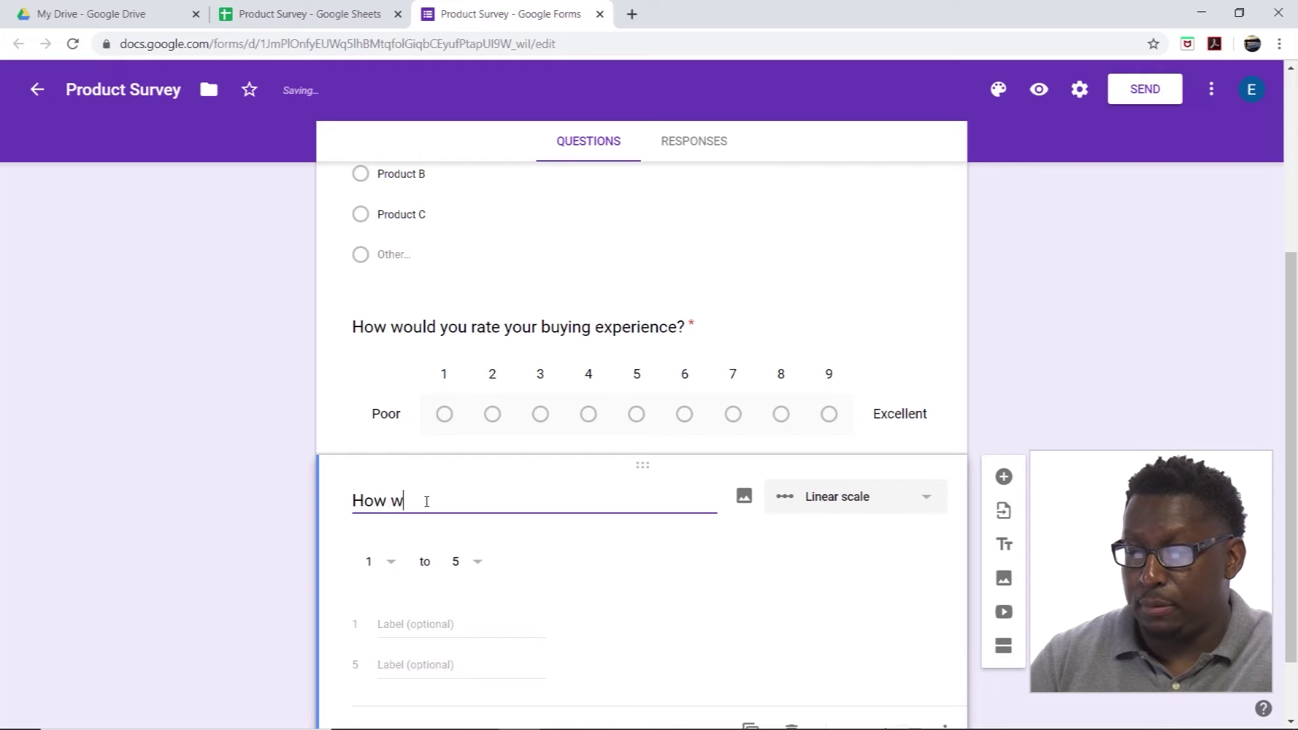
pyautogui.write('ould')
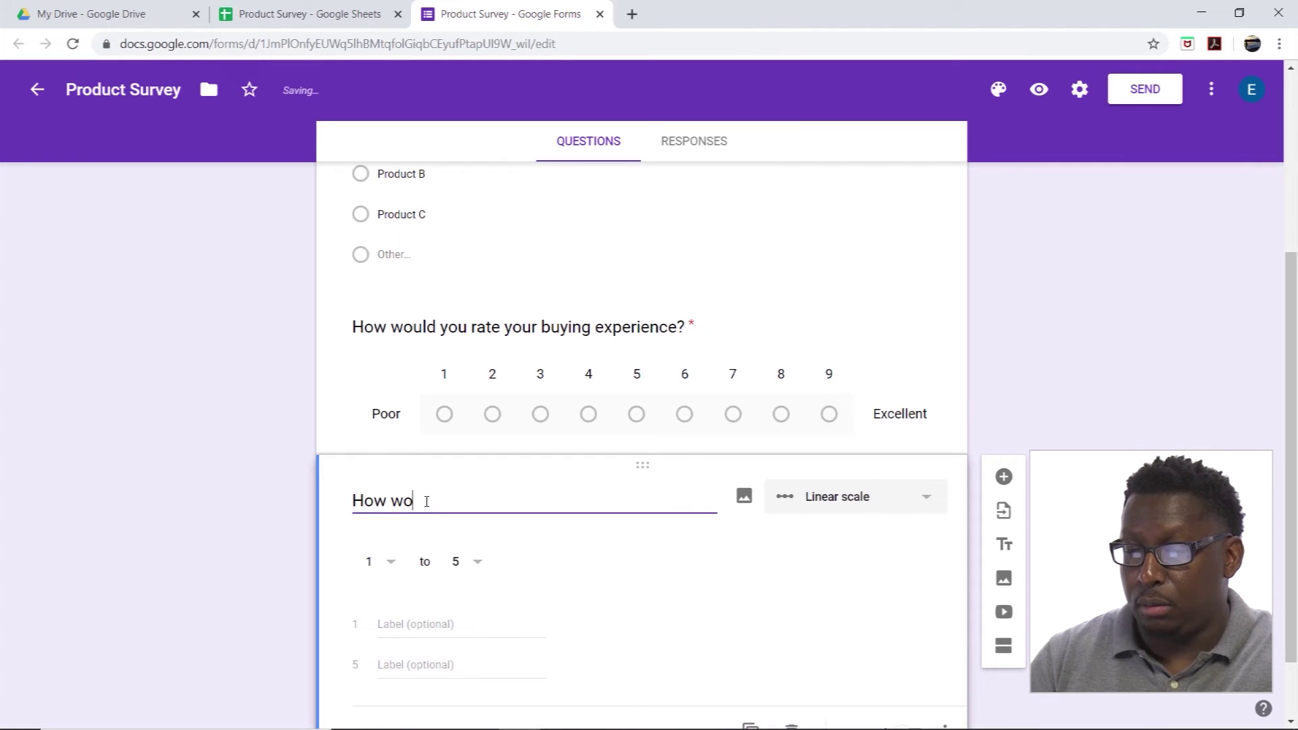
pyautogui.press('BackSpace')
pyautogui.press('BackSpace')
pyautogui.press('BackSpace')
pyautogui.press('BackSpace')
pyautogui.press('BackSpace')
pyautogui.press('BackSpace')
pyautogui.write('Are ')
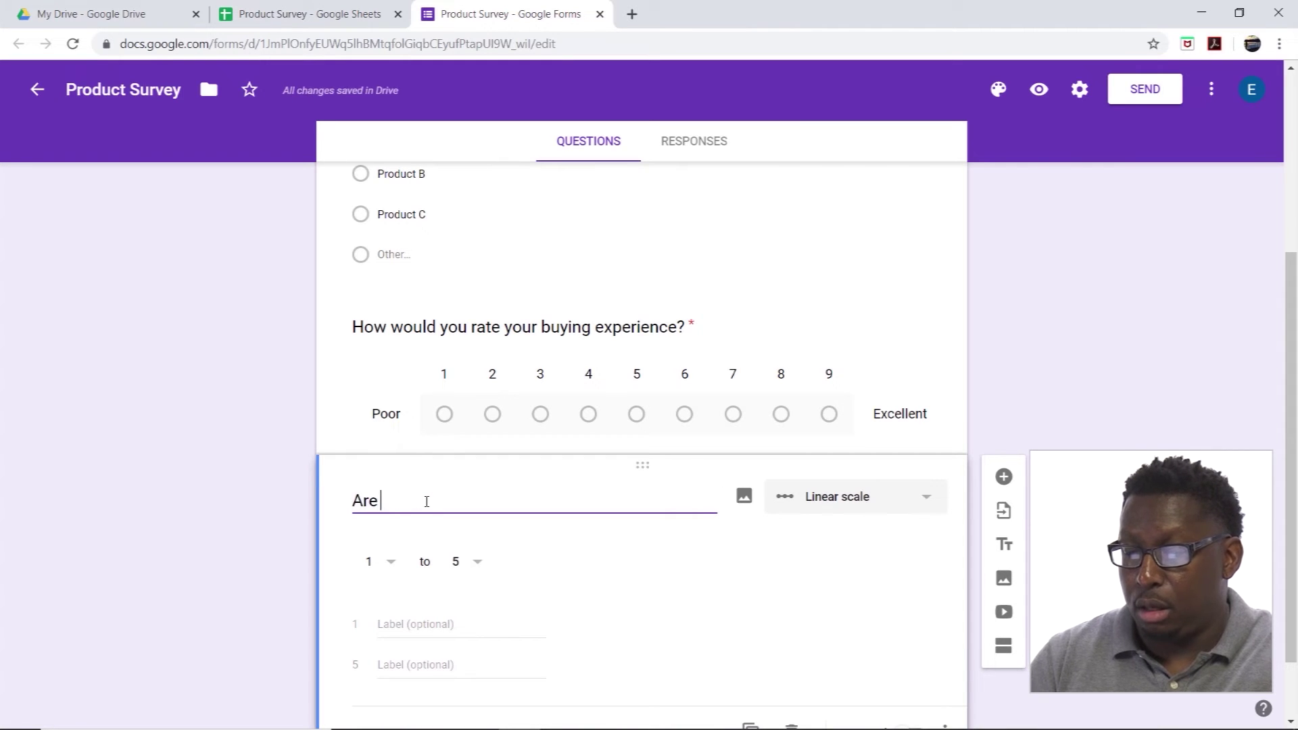
pyautogui.write('you sat')
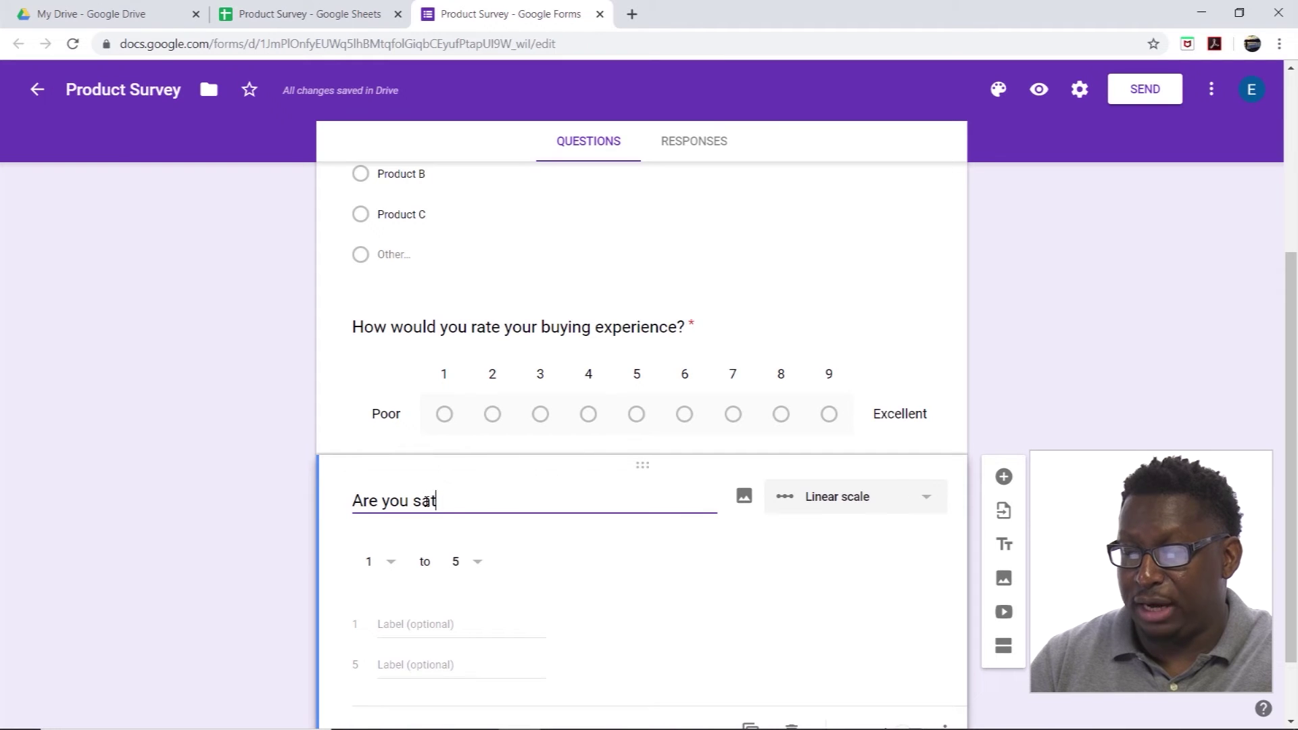
pyautogui.write('yiis')
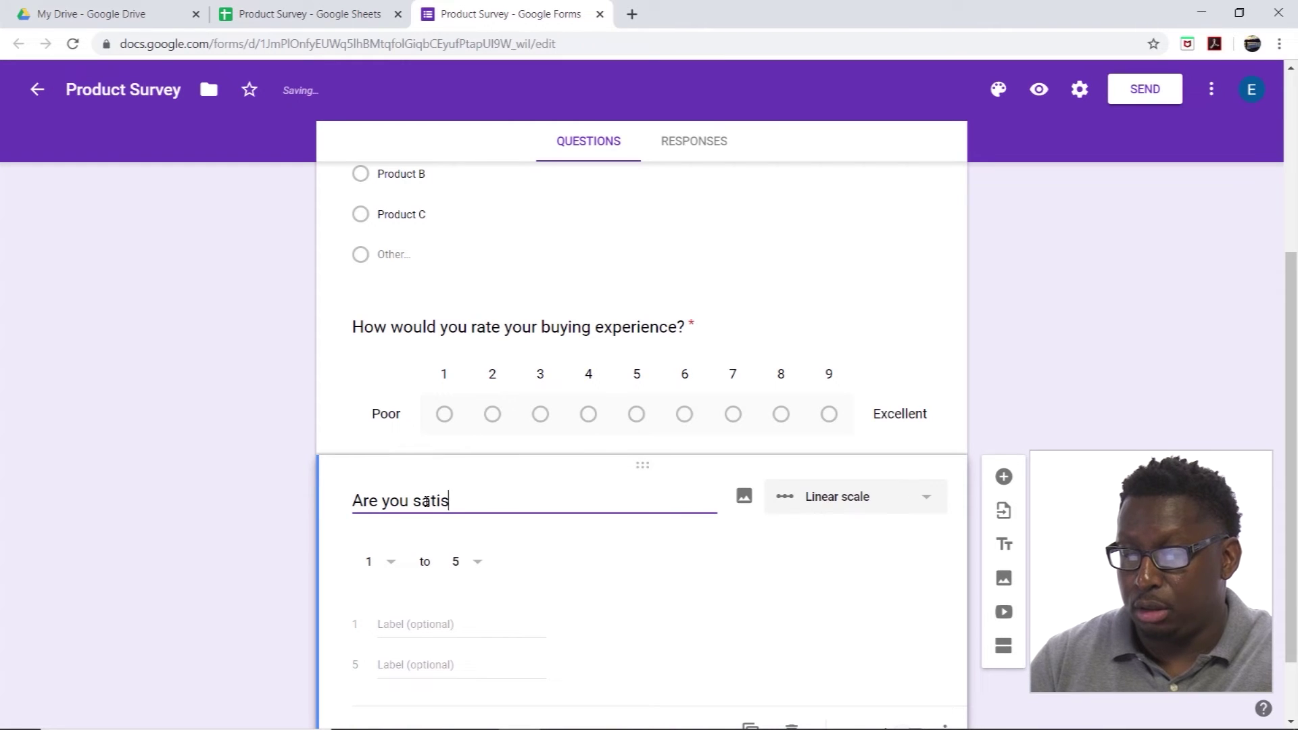
pyautogui.write('tfied with your p')
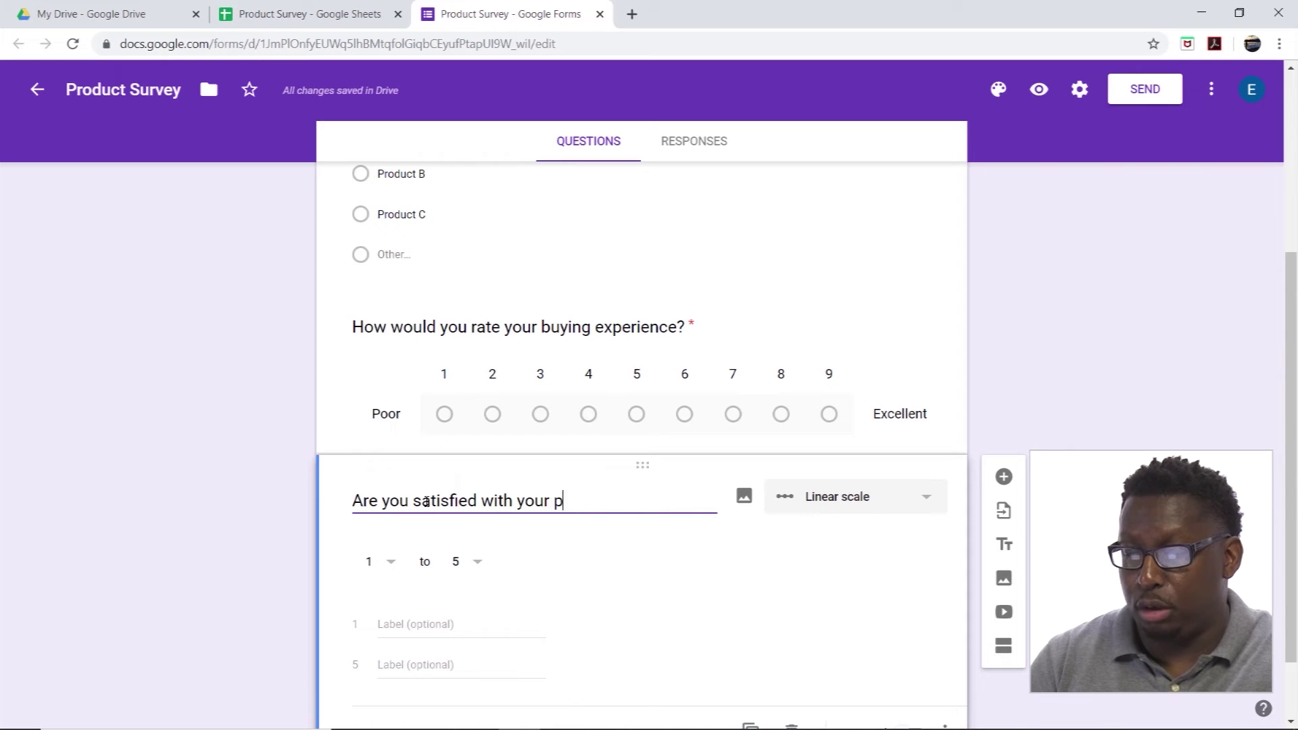
pyautogui.write('roduct?')
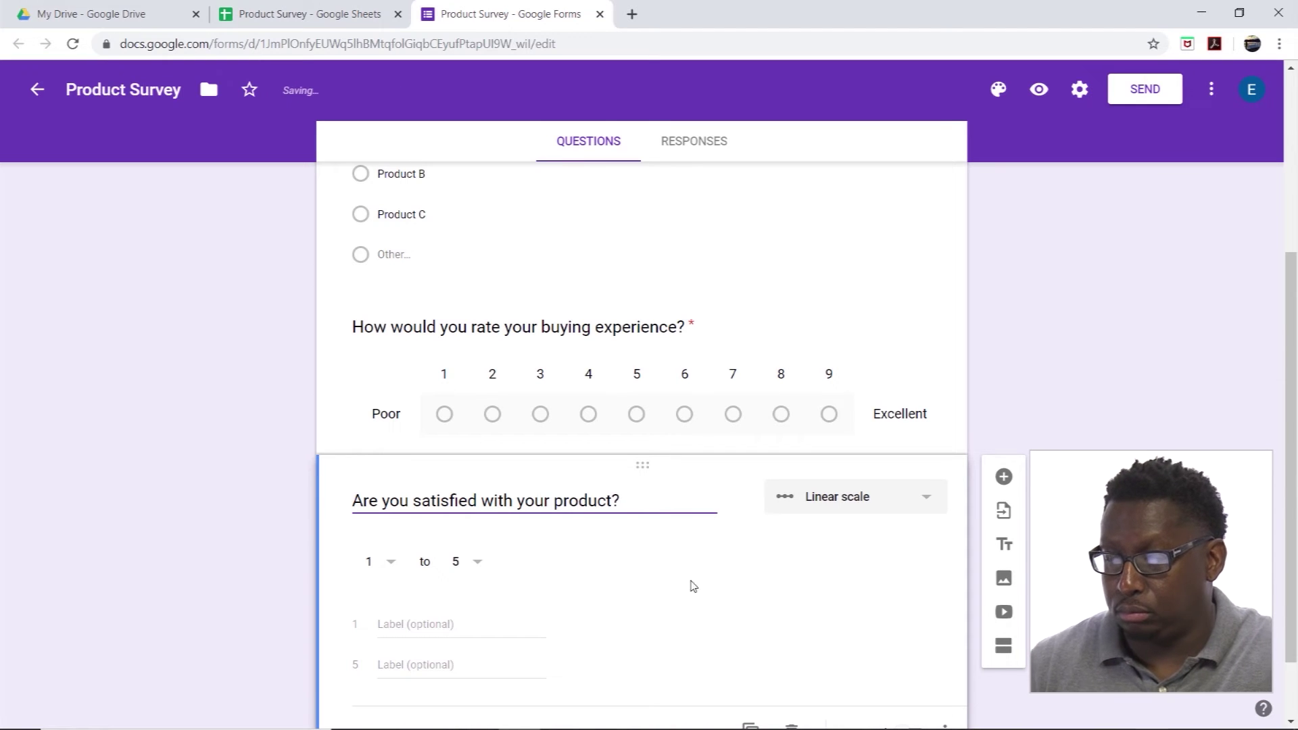
# - Change it to checkboxes with Yes and No options and make it required
pyautogui.click(929, 497)
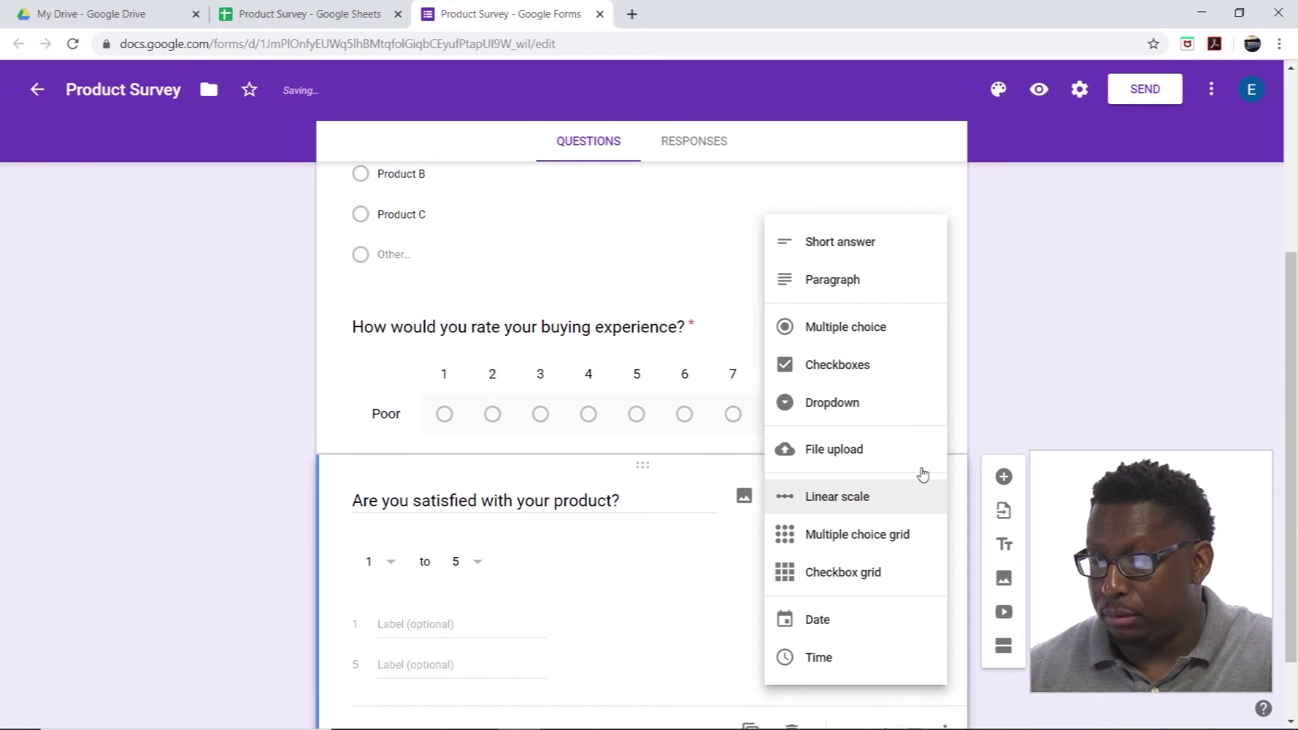
pyautogui.click(855, 366)
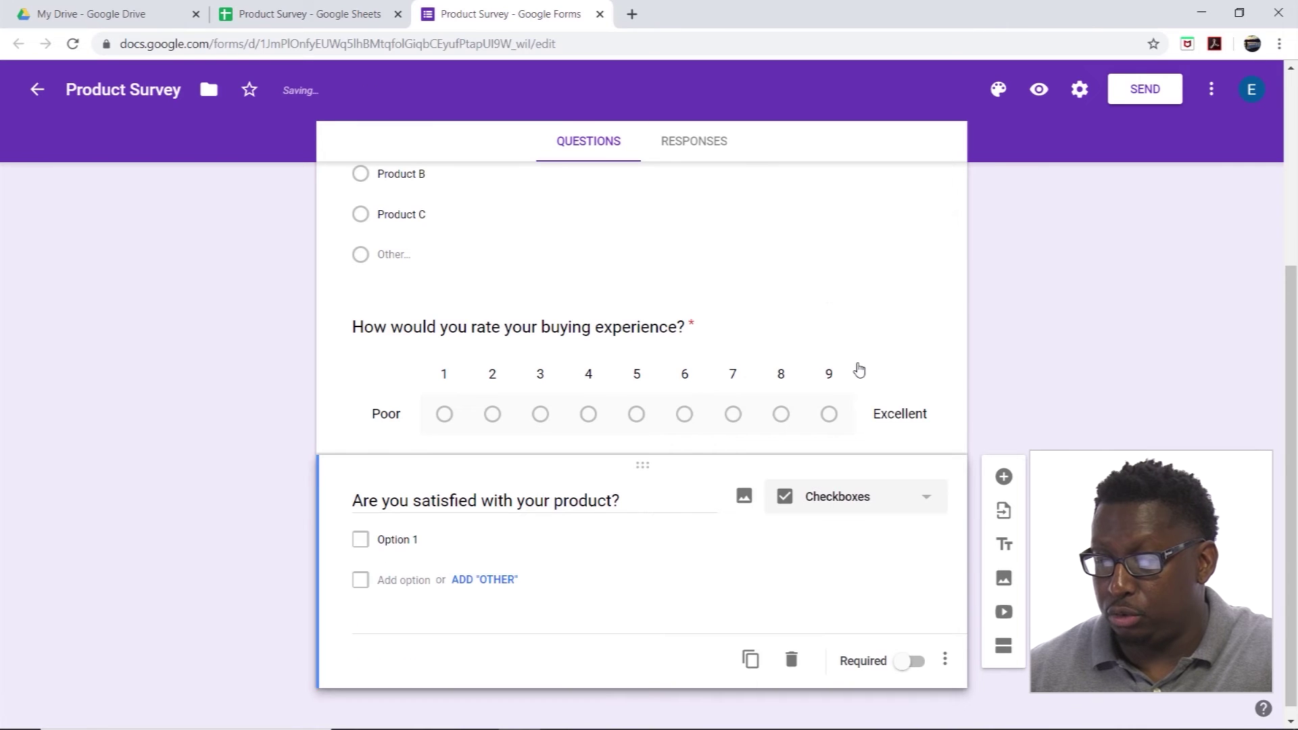
pyautogui.click(406, 539)
pyautogui.write('Yes')
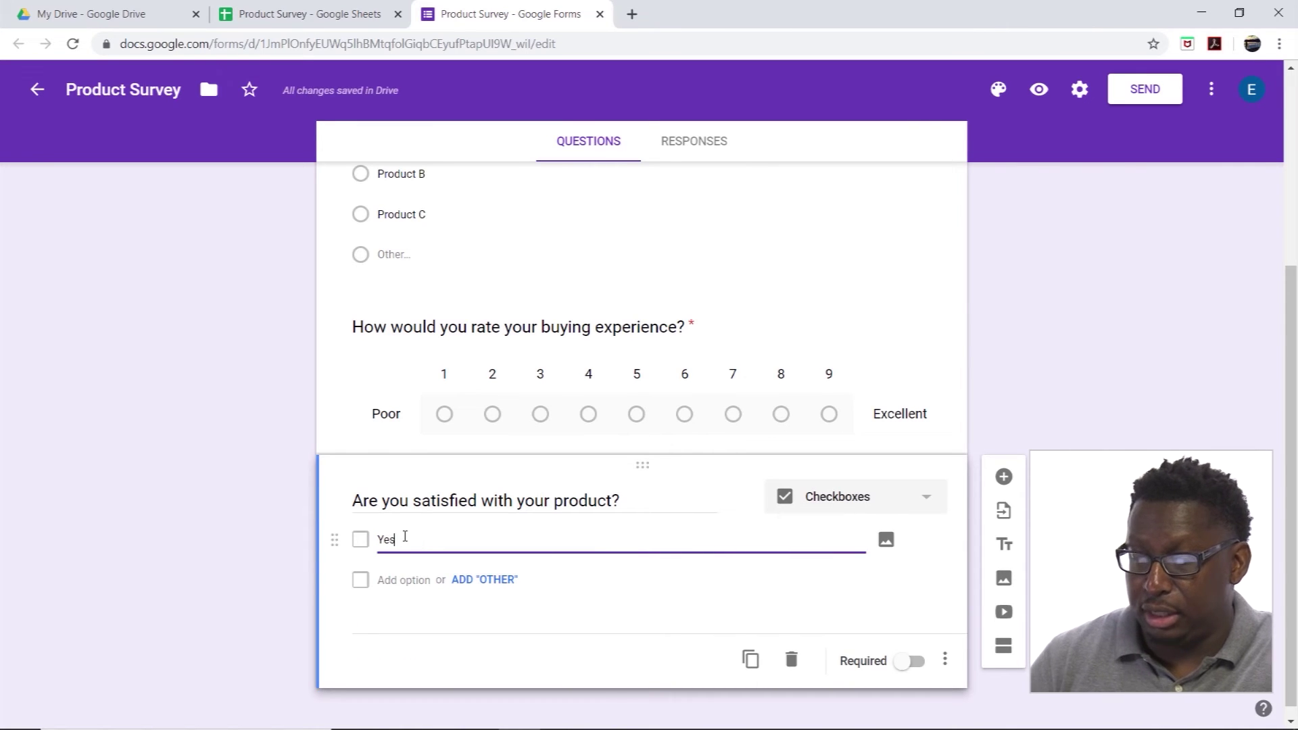
pyautogui.press('Return')
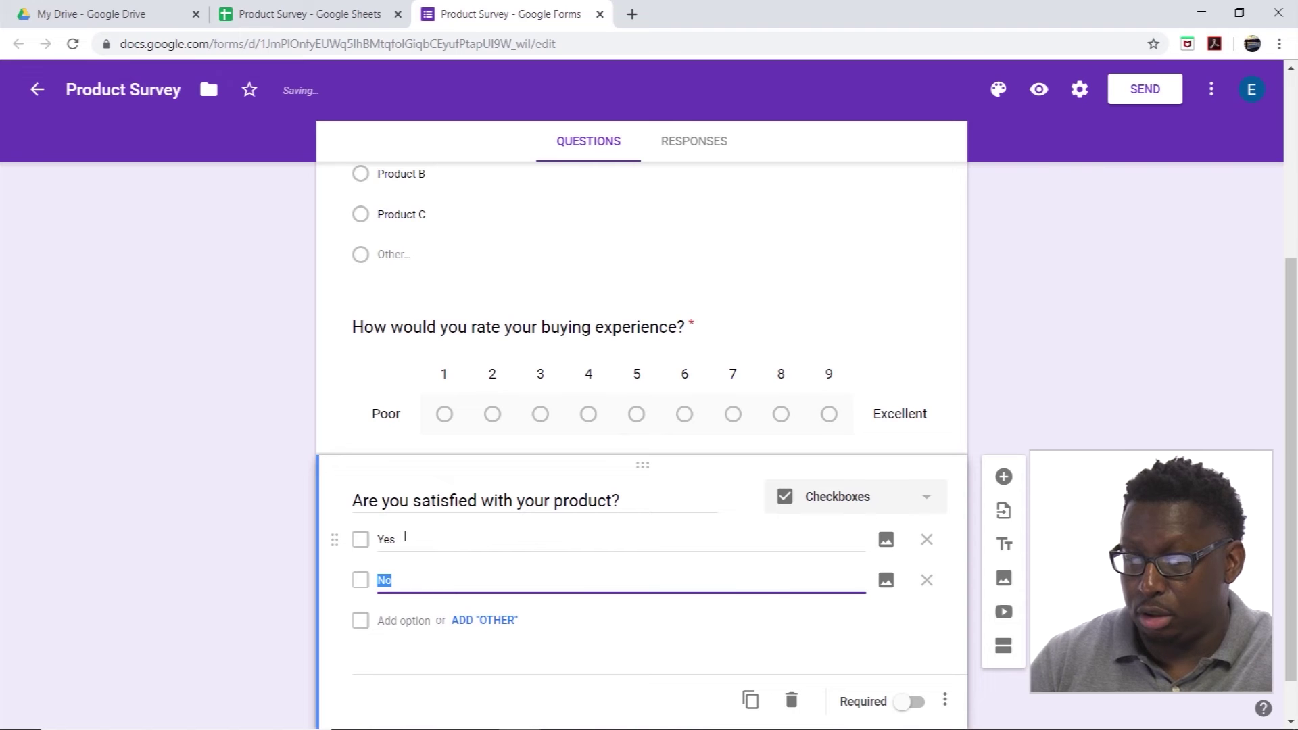
pyautogui.click(522, 656)
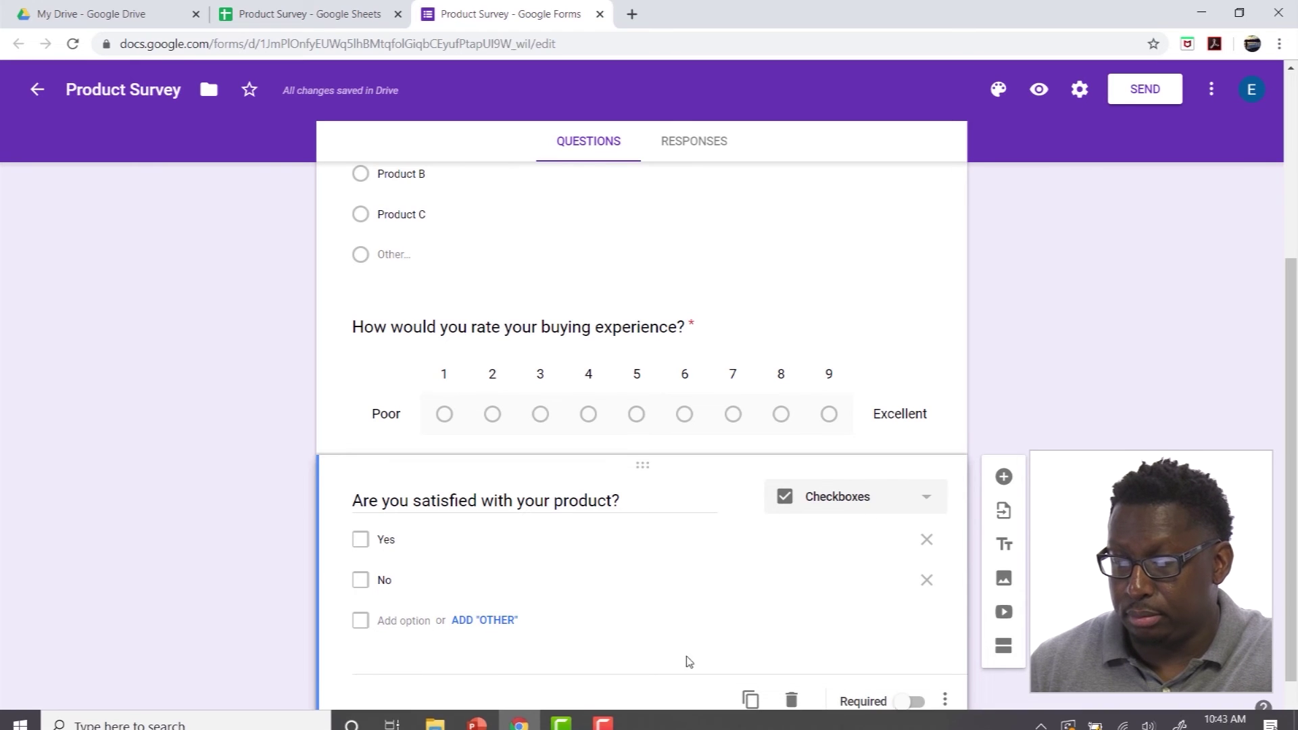
pyautogui.click(906, 702)
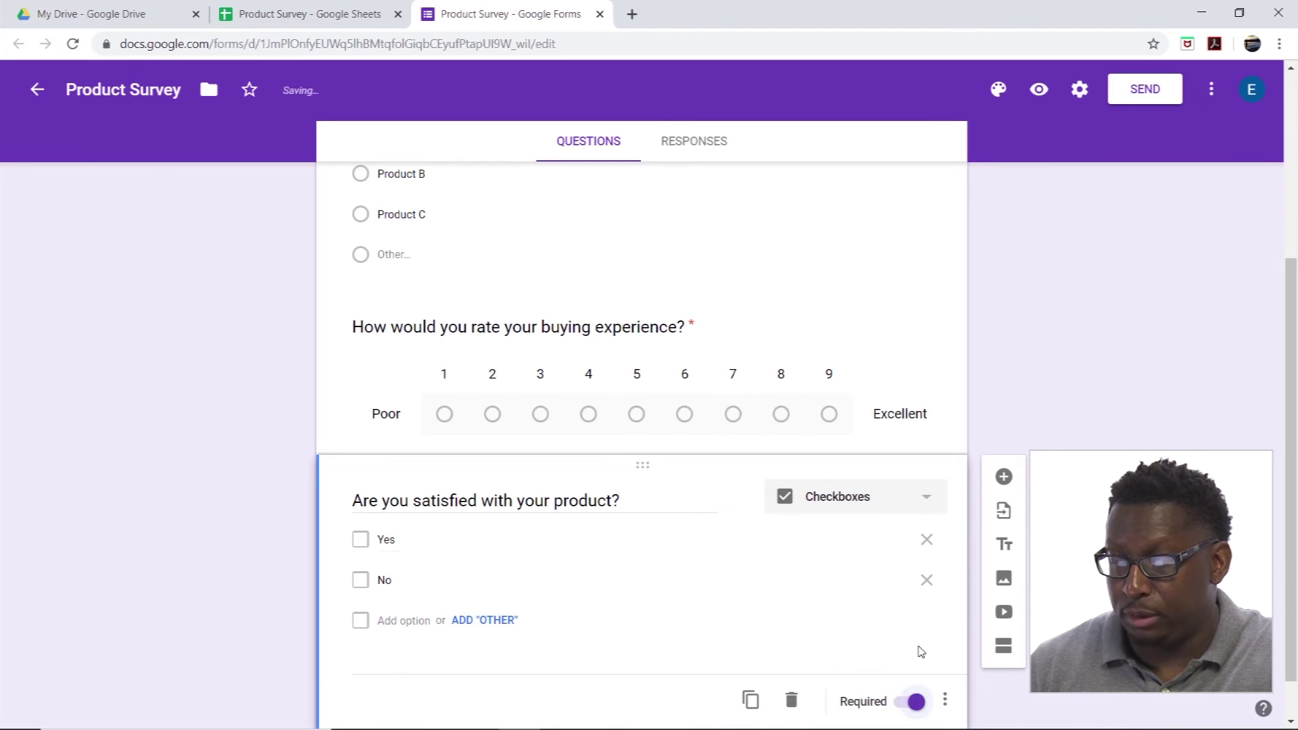
pyautogui.click(1004, 478)
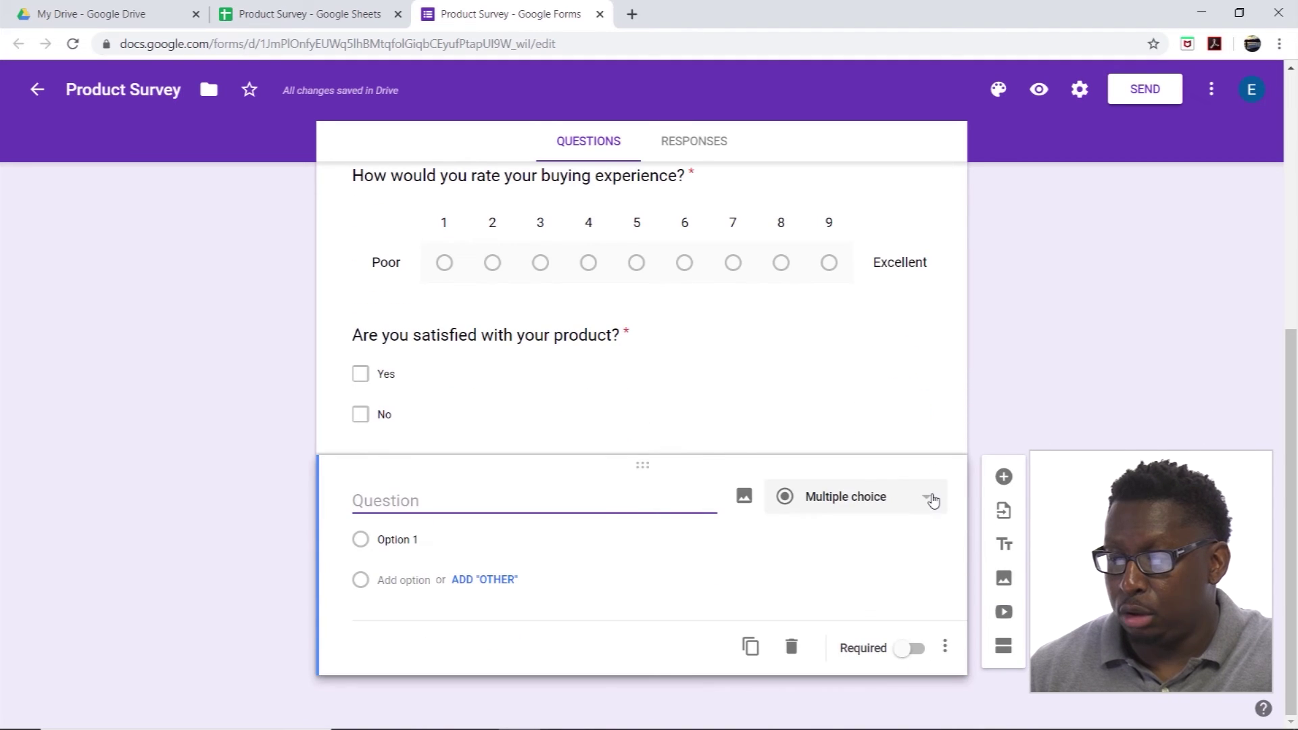
# - Make the fourth question a paragraph question titled 'Comments/Suggestions'
pyautogui.click(928, 499)
pyautogui.click(839, 305)
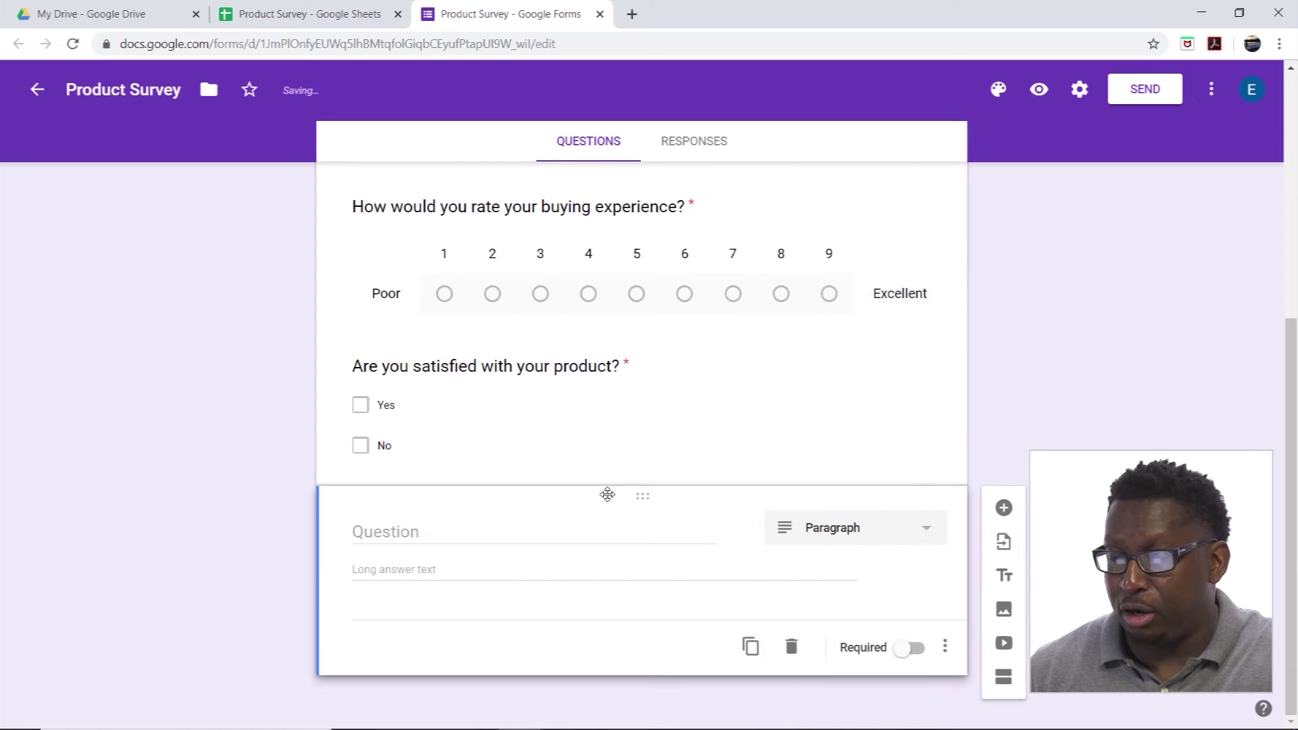
pyautogui.click(492, 532)
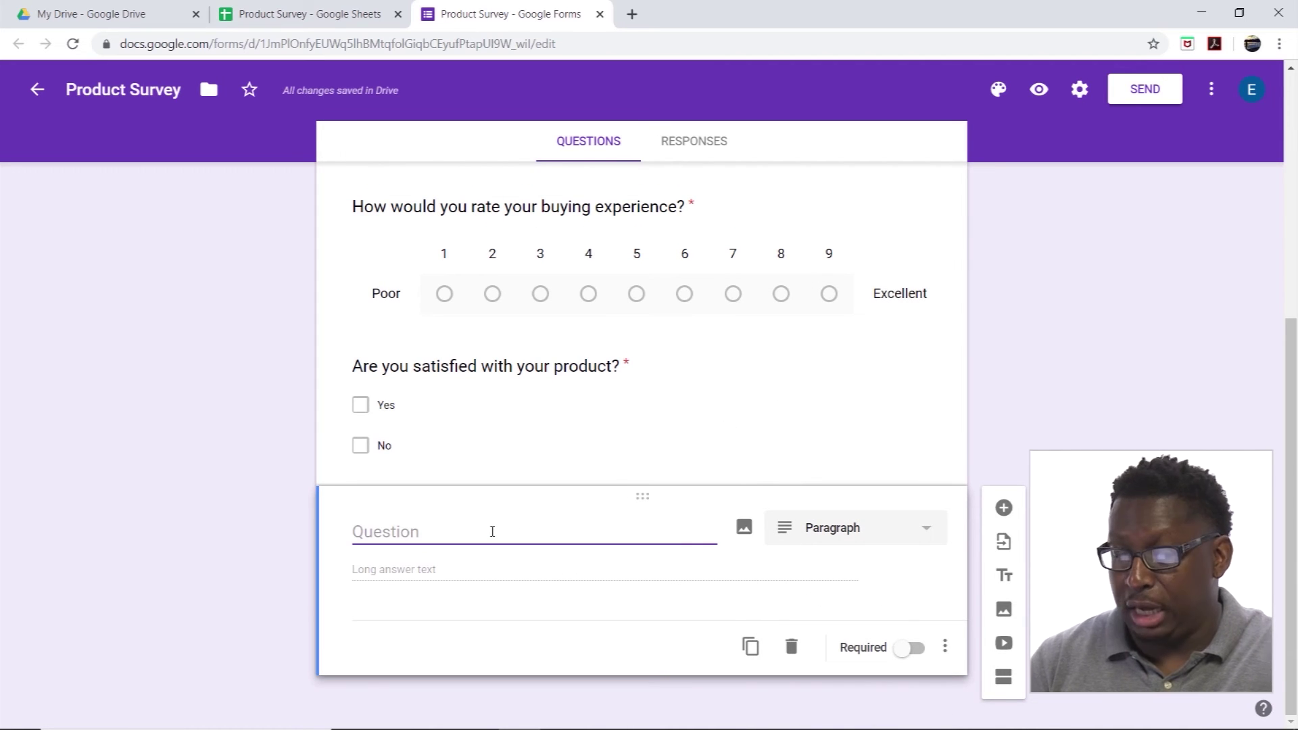
pyautogui.write('Comments/S')
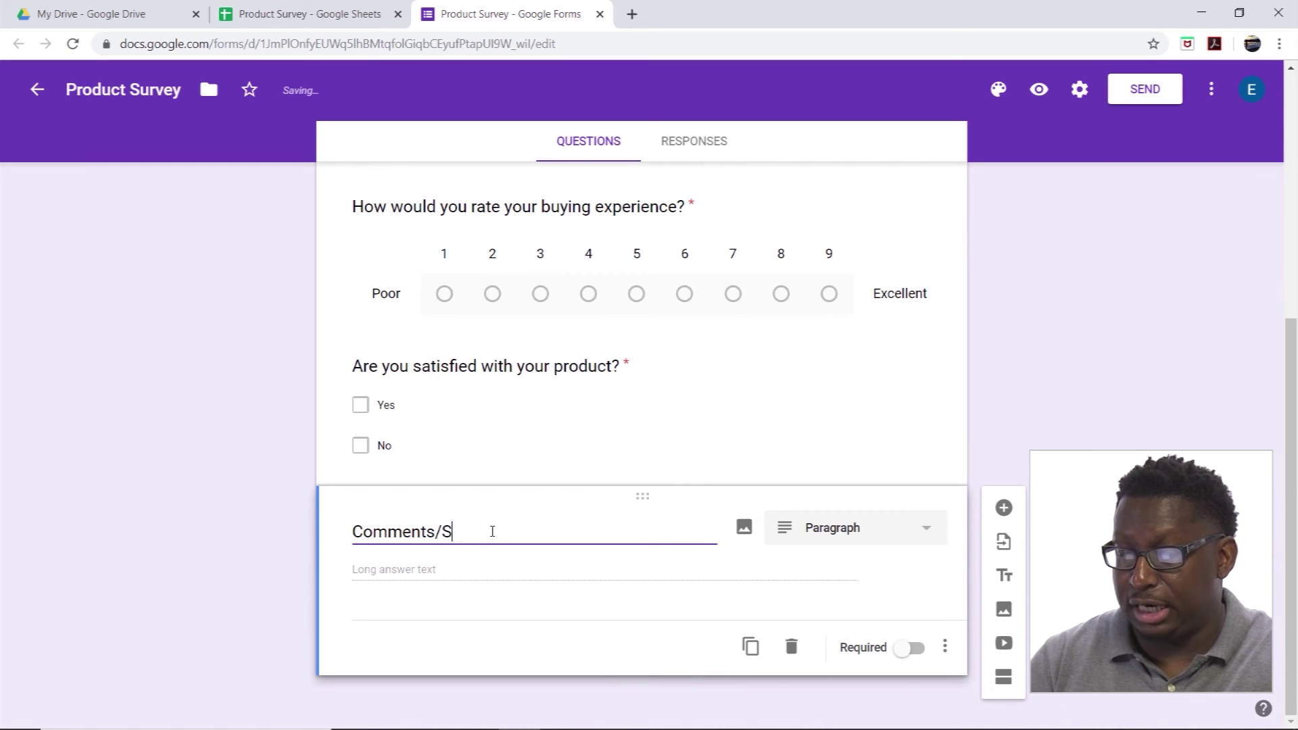
pyautogui.write('uggestions')
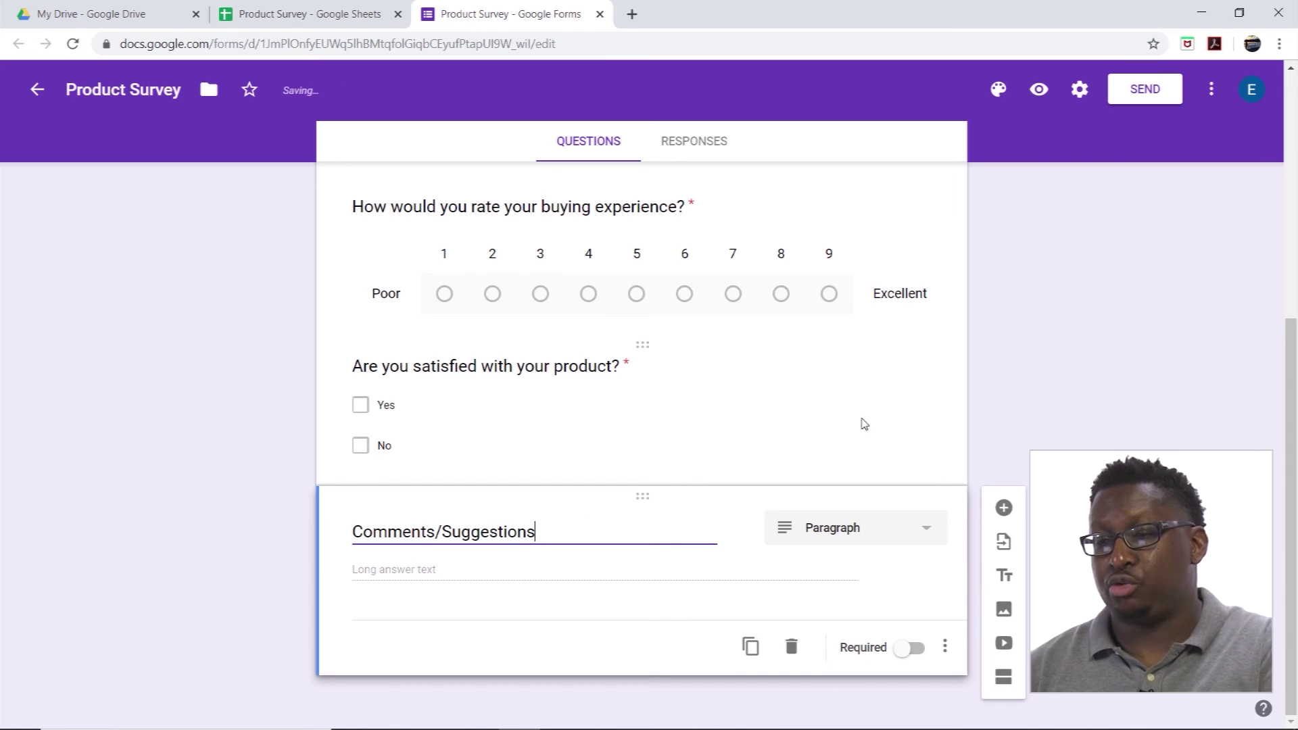
pyautogui.click(1027, 406)
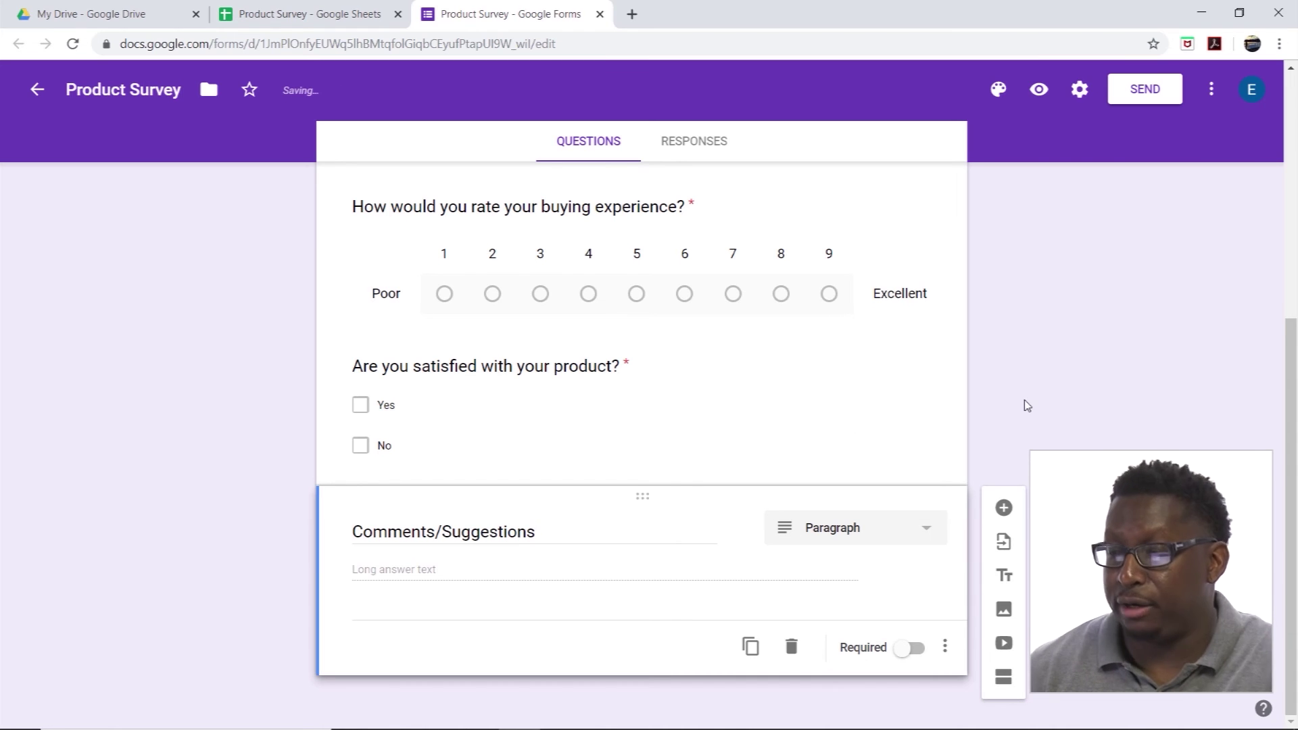
pyautogui.click(885, 441)
pyautogui.click(929, 655)
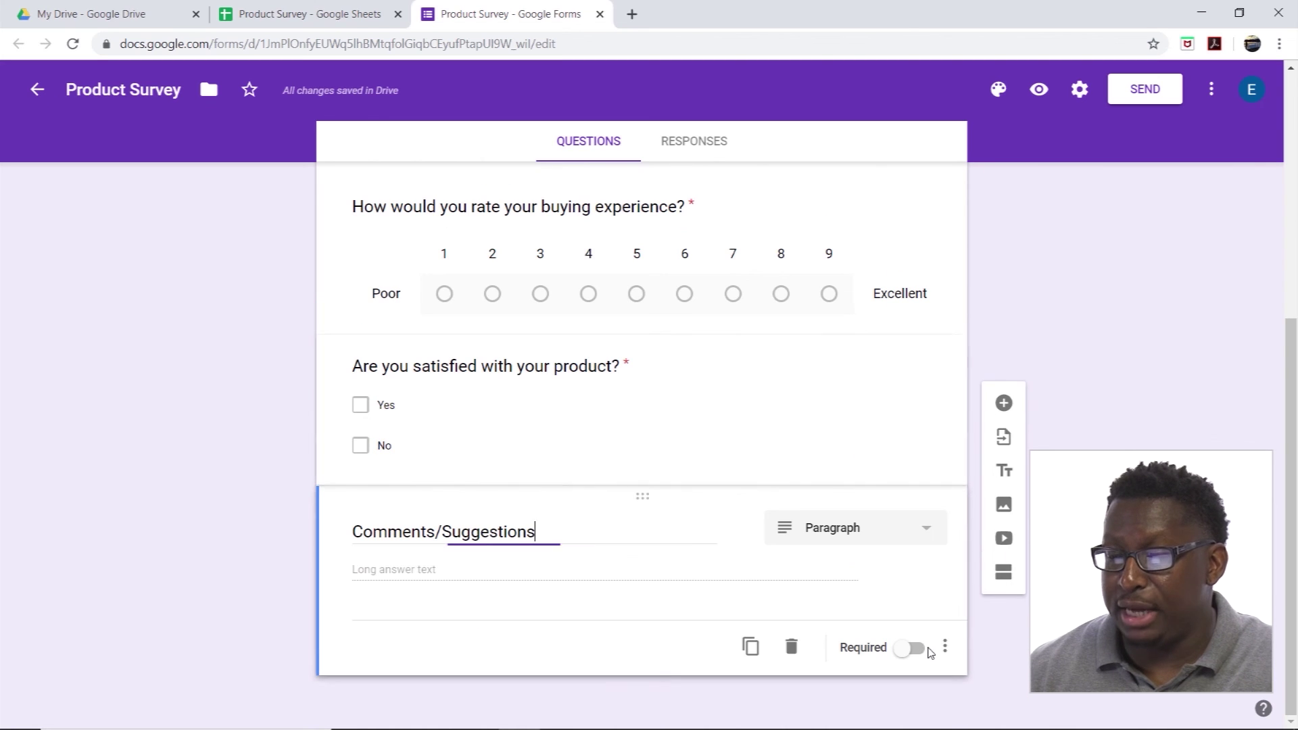
pyautogui.scroll(6, 994, 397)
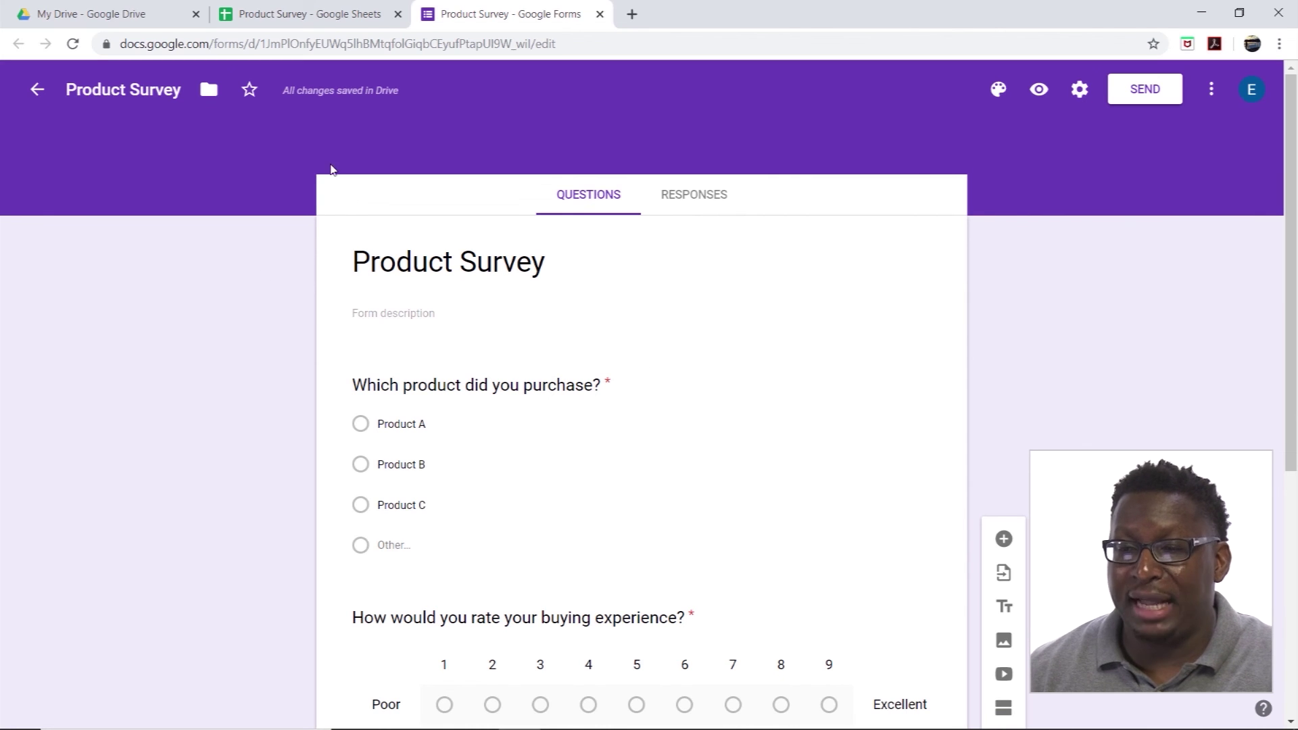
pyautogui.moveTo(326, 94)
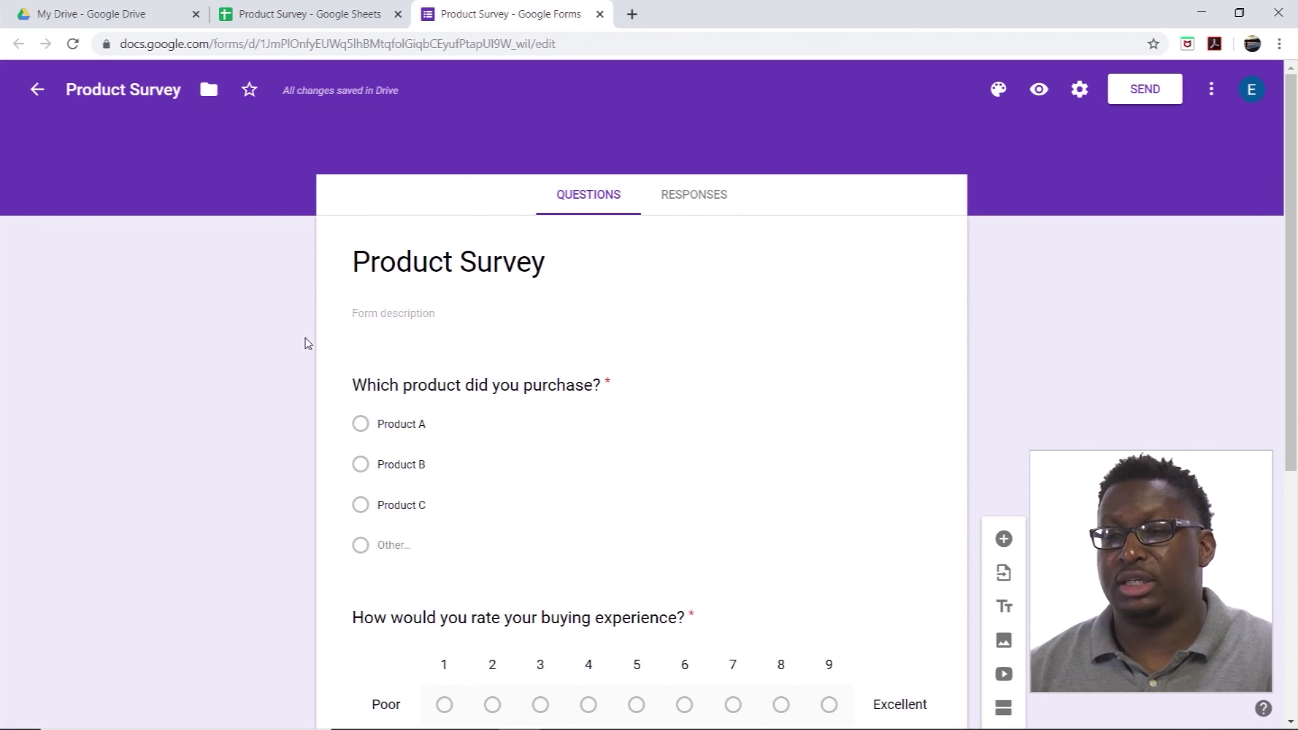